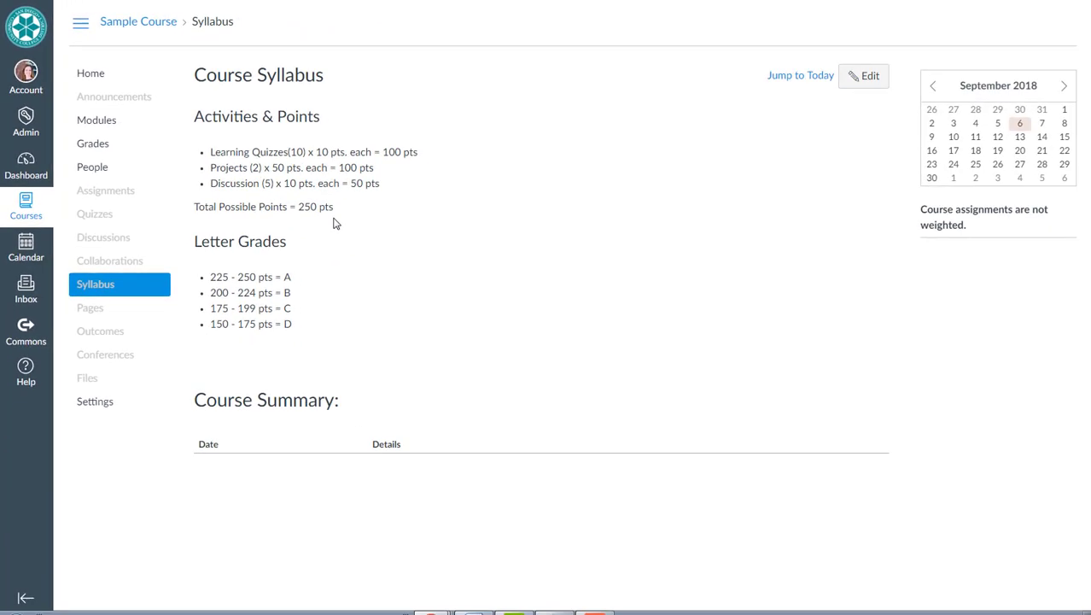
Step: Open the Sample Course Assignments page, which shows one empty Assignments group
{"action": "left_click", "coordinate": [114, 194]}
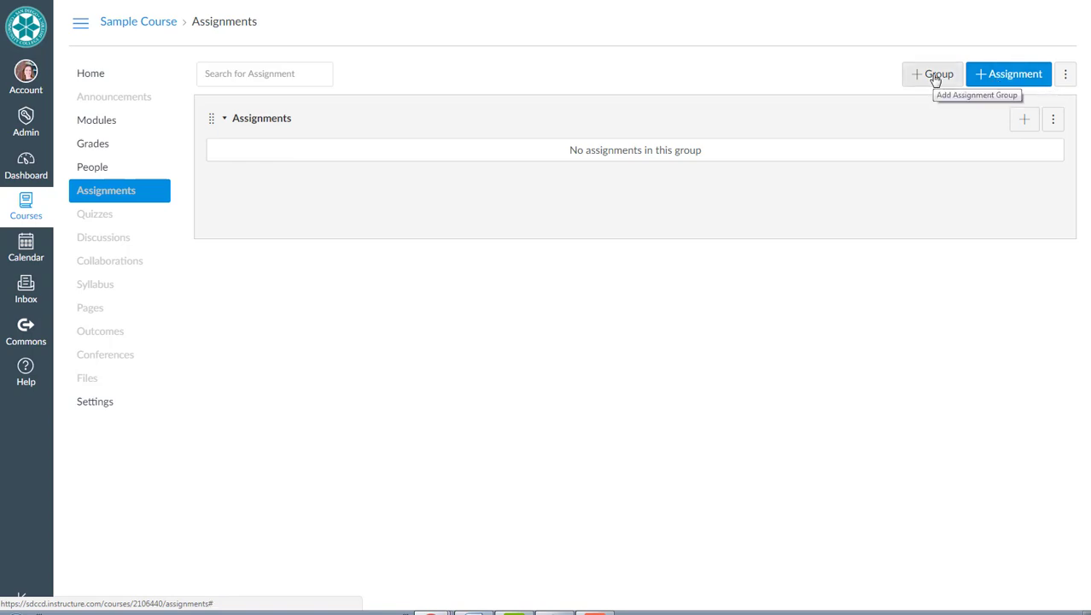
Step: Rename the Assignments group to Projects
{"action": "left_click", "coordinate": [1052, 124]}
{"action": "left_click", "coordinate": [1015, 158]}
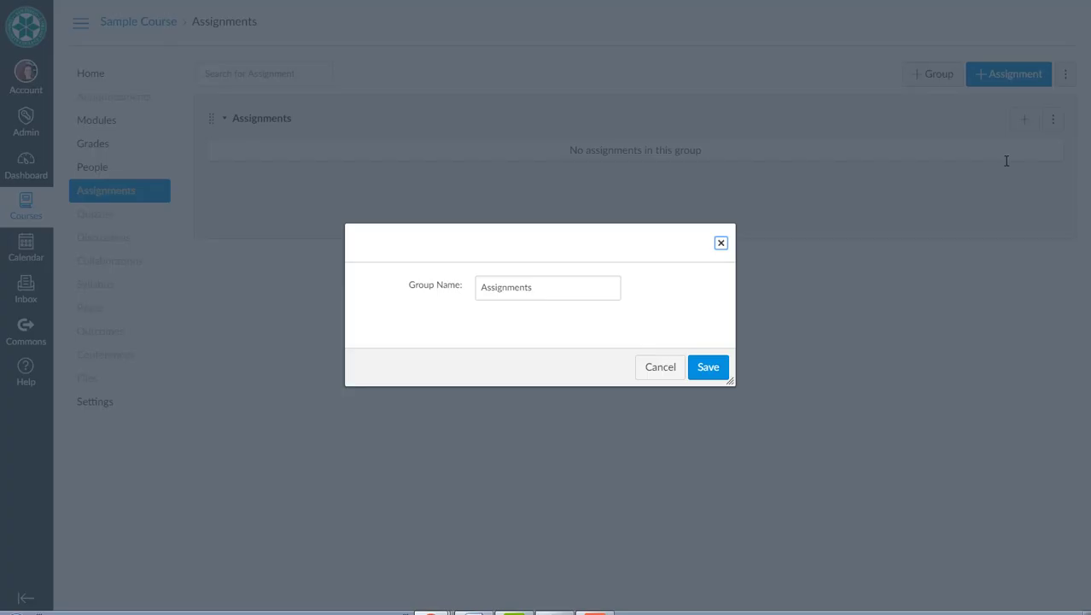
{"action": "double_click", "coordinate": [553, 290]}
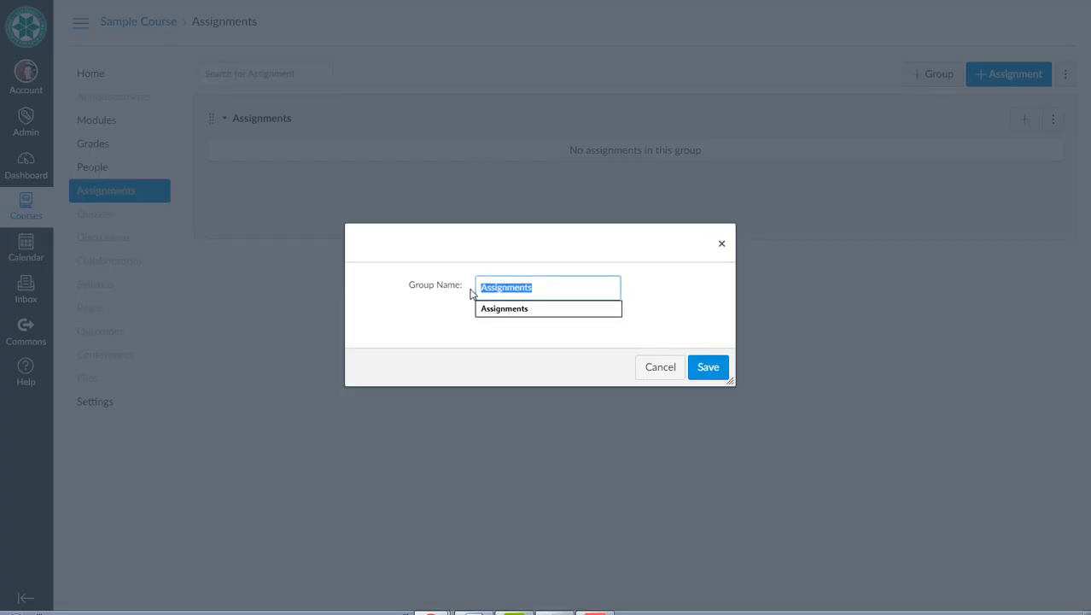
{"action": "type", "text": "Projects"}
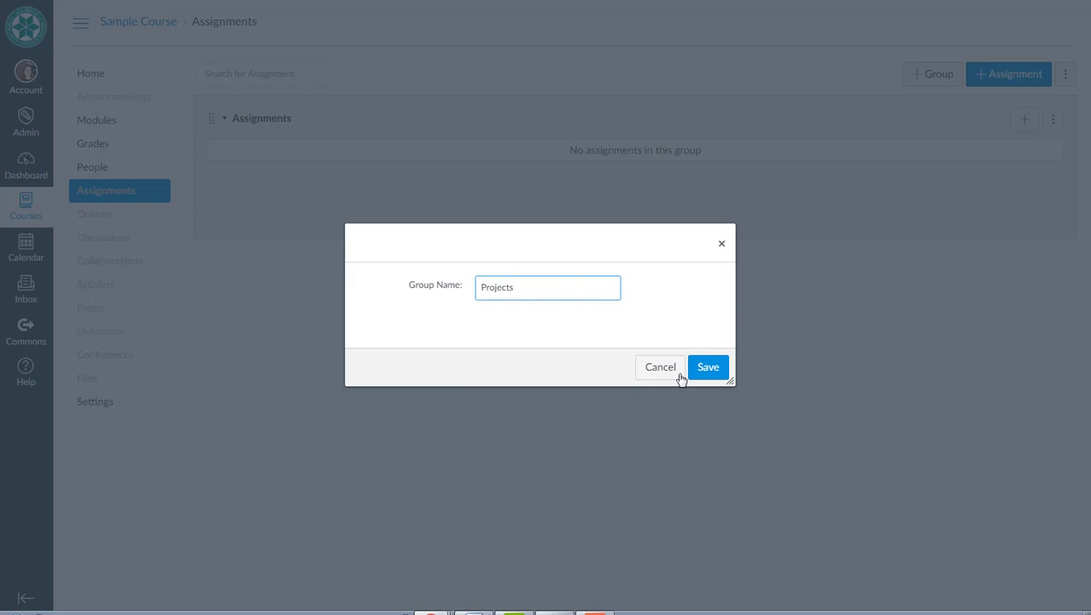
{"action": "left_click", "coordinate": [700, 368]}
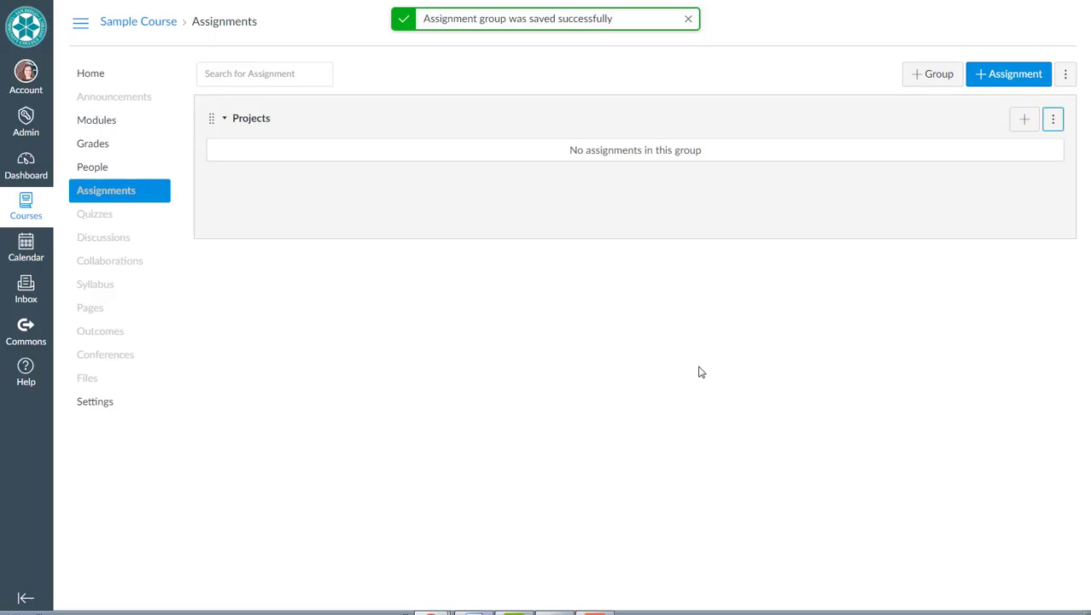
Step: Add a new assignment group named Discussions
{"action": "left_click", "coordinate": [933, 82]}
{"action": "left_click", "coordinate": [522, 289]}
{"action": "type", "text": "Dis"}
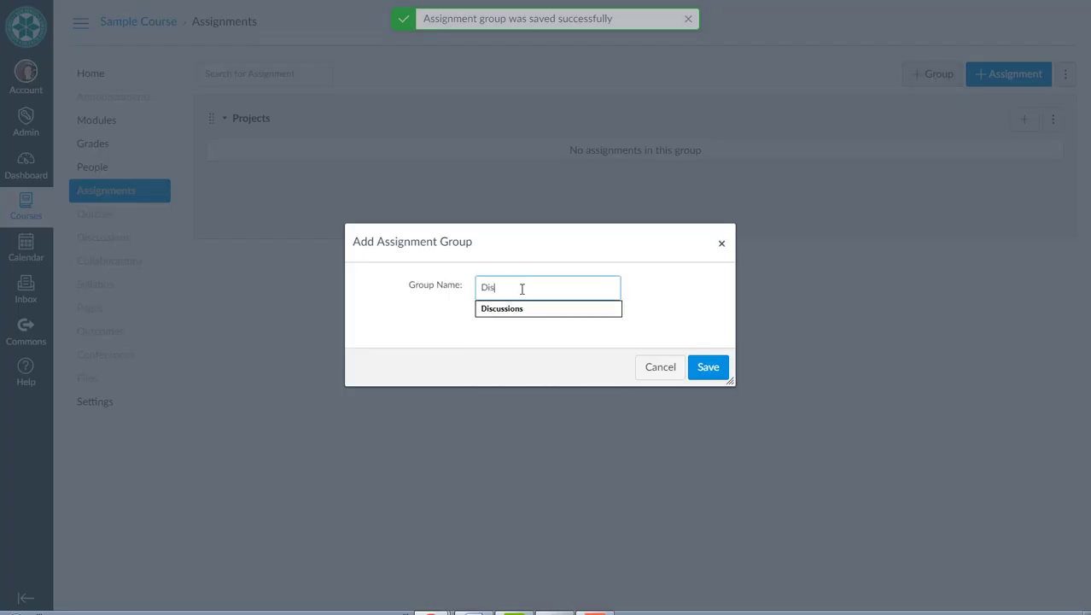
{"action": "type", "text": "cussions"}
{"action": "left_click", "coordinate": [715, 377]}
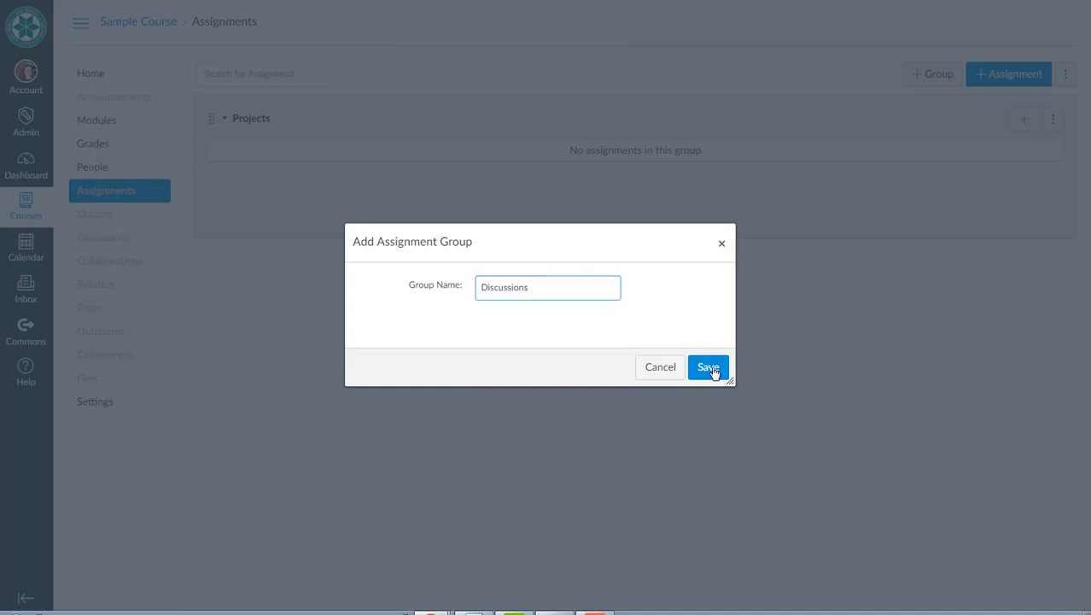
Step: Add a new assignment group named Learning Quizzes
{"action": "left_click", "coordinate": [934, 86]}
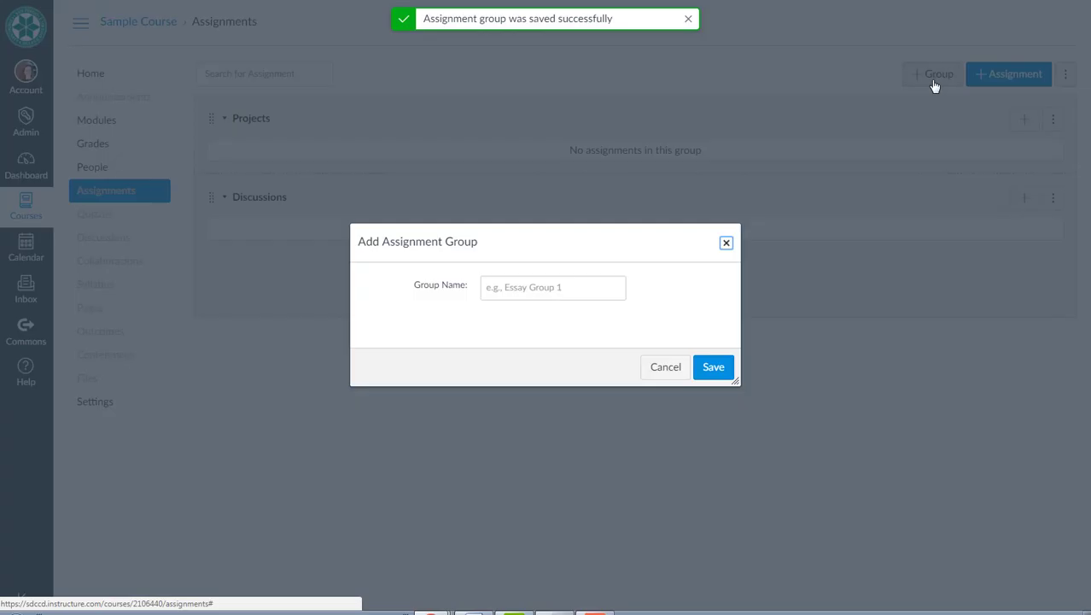
{"action": "left_click", "coordinate": [496, 295]}
{"action": "type", "text": "Learning "}
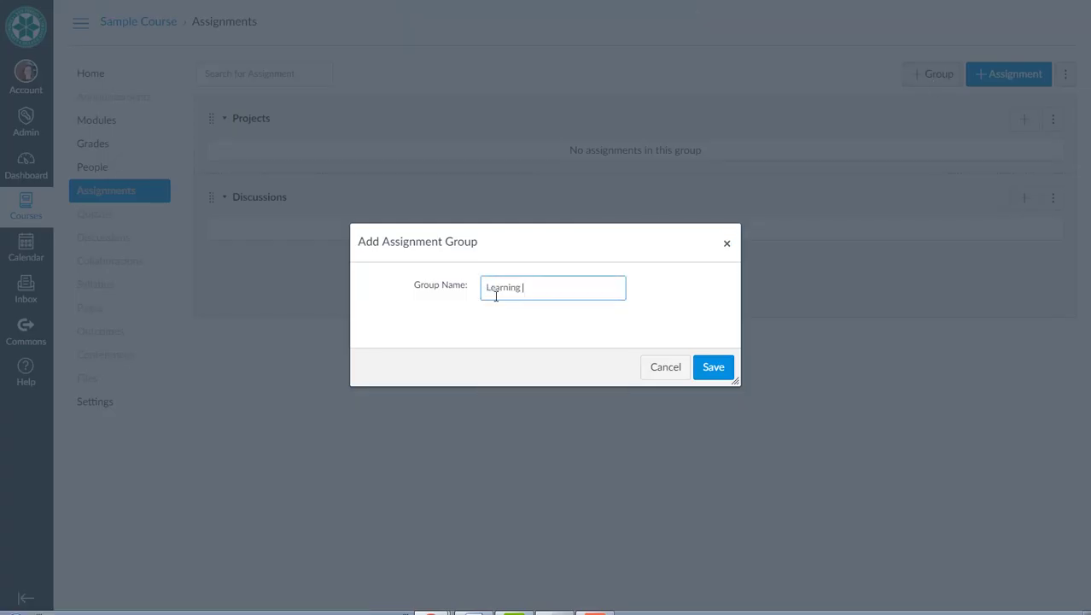
{"action": "type", "text": "Quizzes"}
{"action": "left_click", "coordinate": [714, 366]}
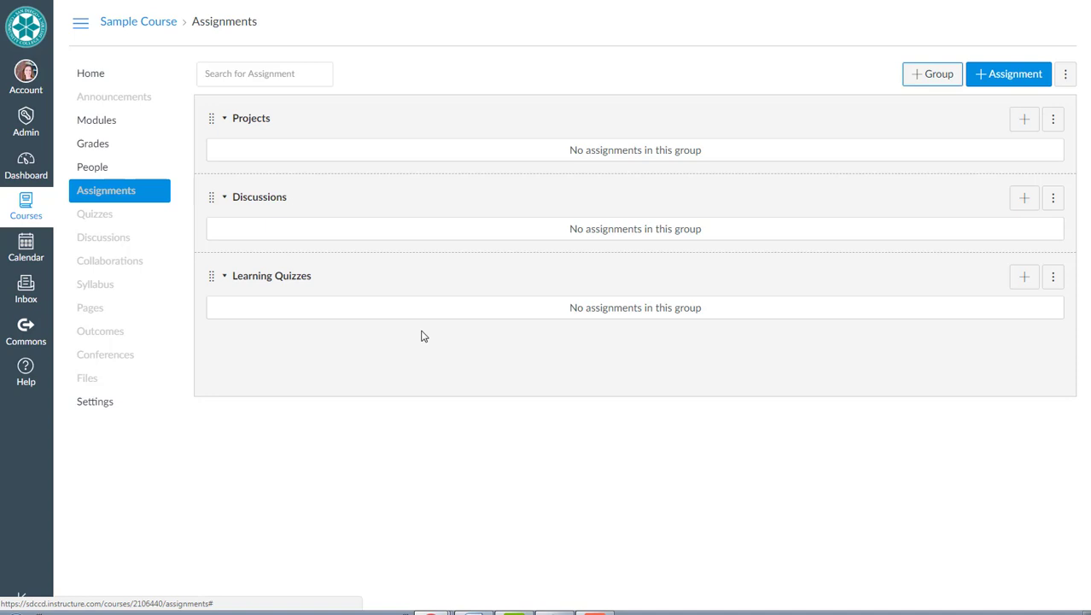
Step: Start a new discussion titled Discussion #1 with the body 'Instructions here'
{"action": "left_click", "coordinate": [116, 245]}
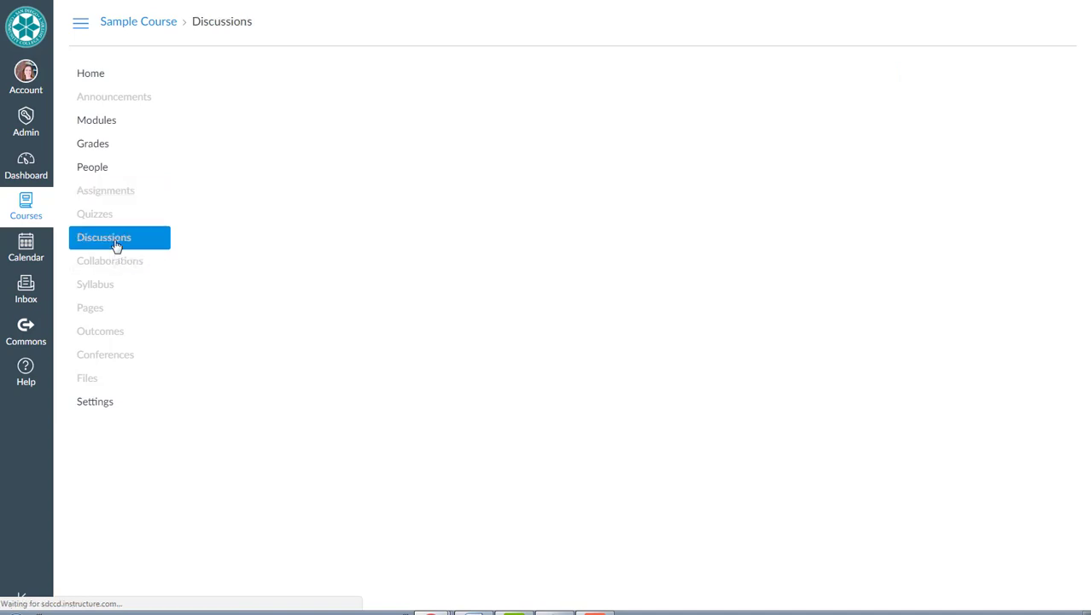
{"action": "left_click", "coordinate": [977, 81]}
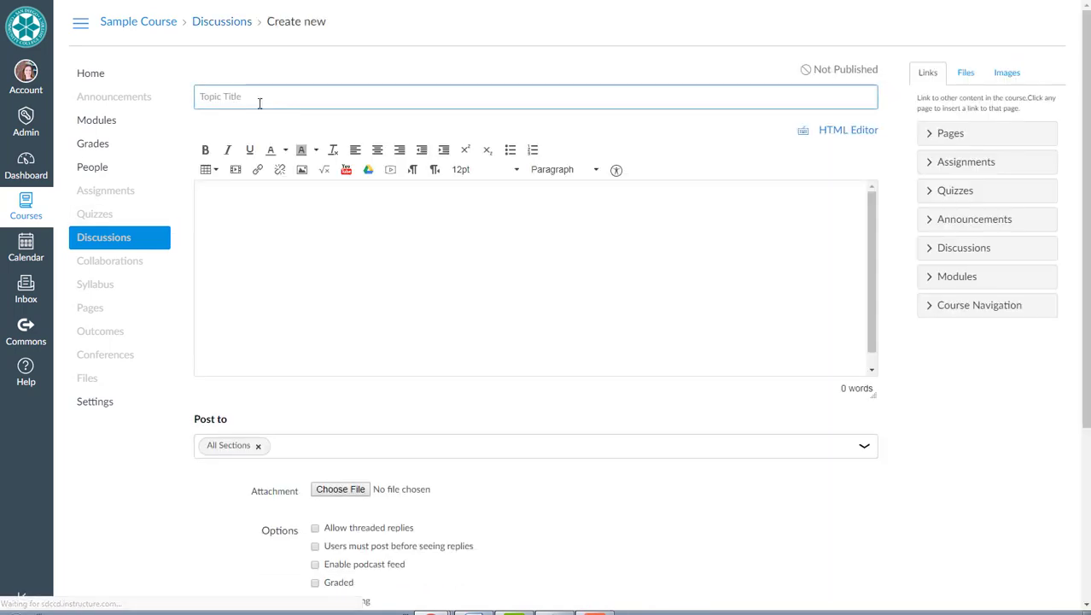
{"action": "left_click", "coordinate": [260, 103]}
{"action": "type", "text": "Discs"}
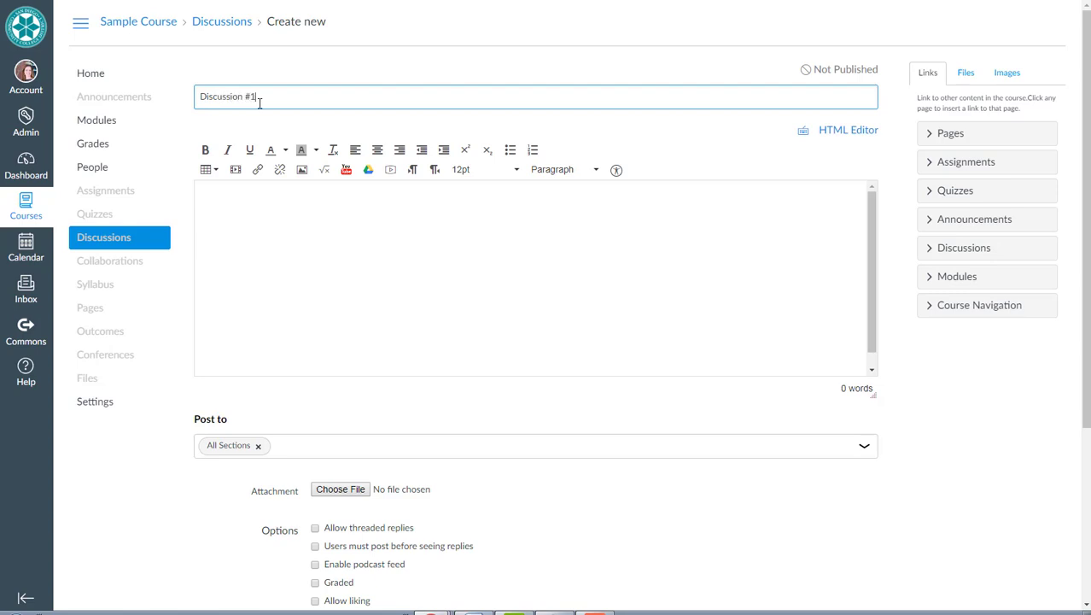
{"action": "left_click_drag", "start_coordinate": [260, 103], "coordinate": [186, 98]}
{"action": "left_click", "coordinate": [322, 262]}
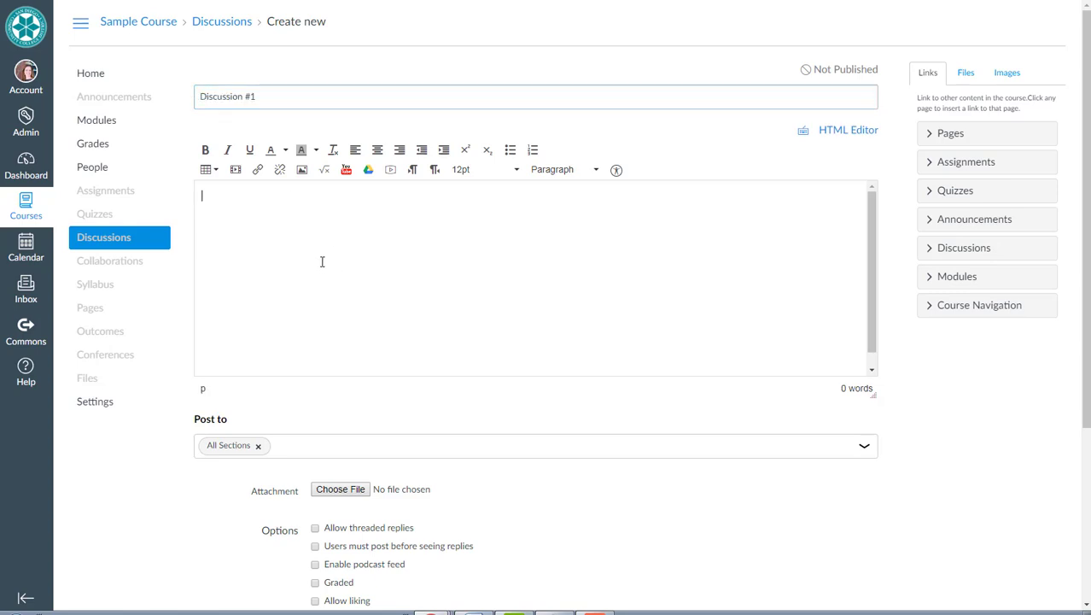
{"action": "type", "text": "Instruc"}
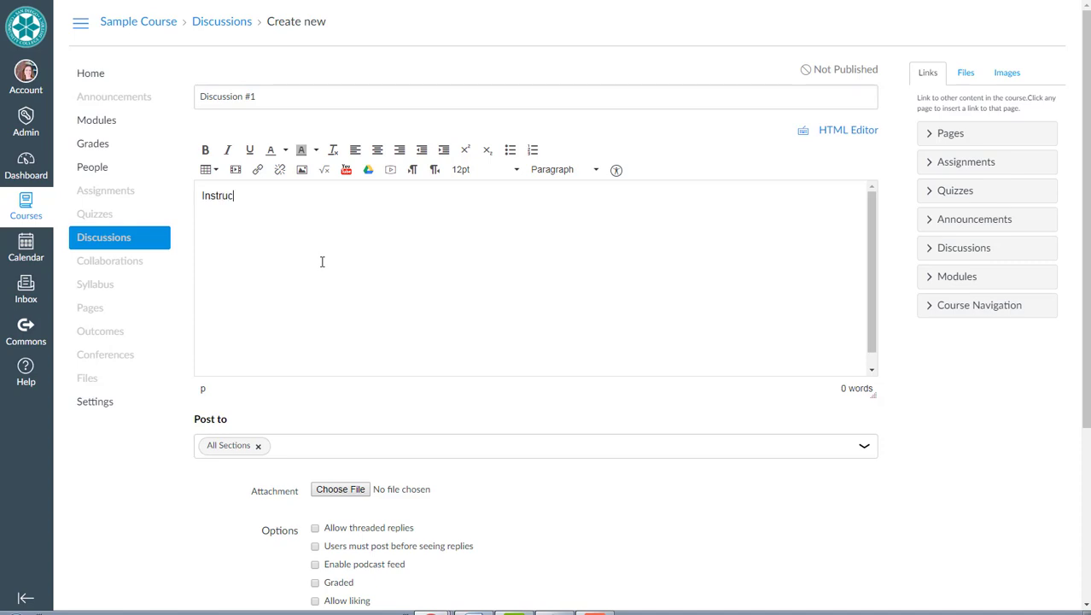
{"action": "type", "text": "tions here."}
Step: Make the discussion graded at 10 points in the Discussions group and save it
{"action": "scroll", "coordinate": [475, 444], "scroll_direction": "down", "scroll_amount": 1}
{"action": "left_click", "coordinate": [315, 522]}
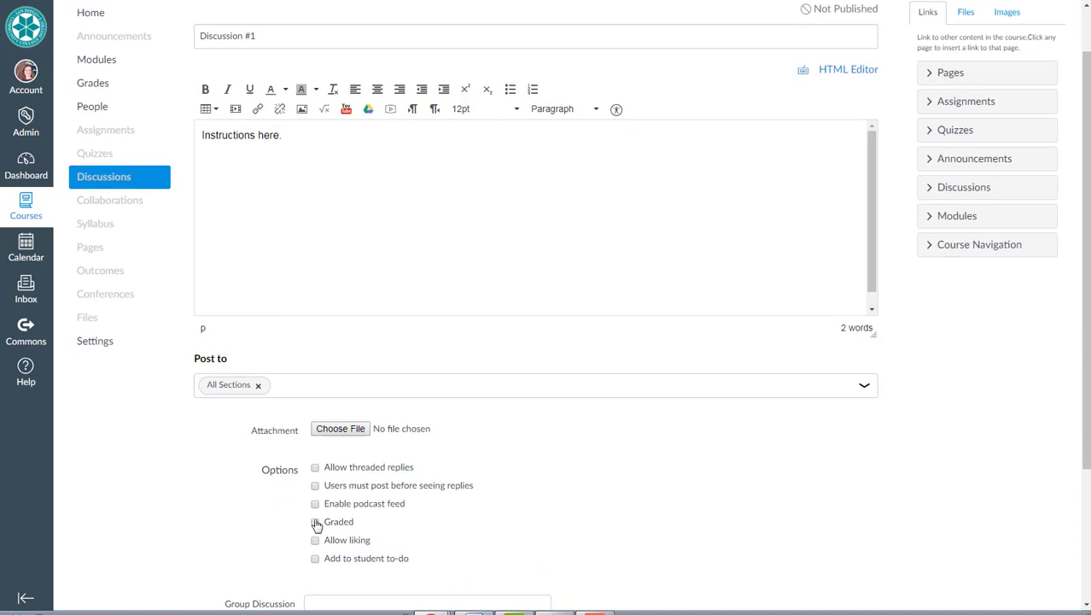
{"action": "scroll", "coordinate": [536, 538], "scroll_direction": "down", "scroll_amount": 3}
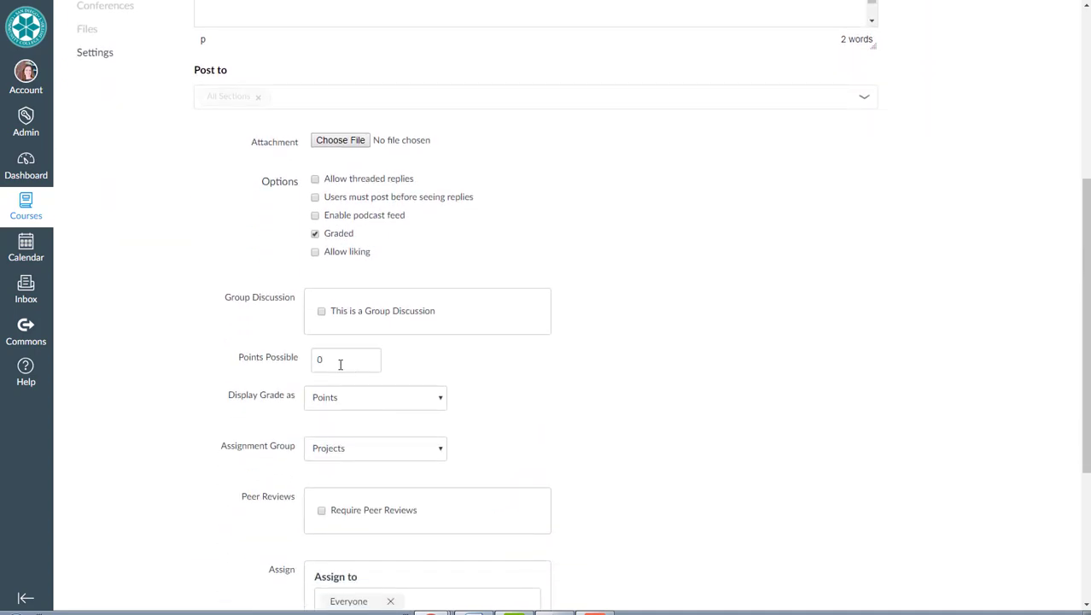
{"action": "left_click", "coordinate": [339, 362]}
{"action": "double_click", "coordinate": [338, 362]}
{"action": "type", "text": "10"}
{"action": "left_click", "coordinate": [335, 450]}
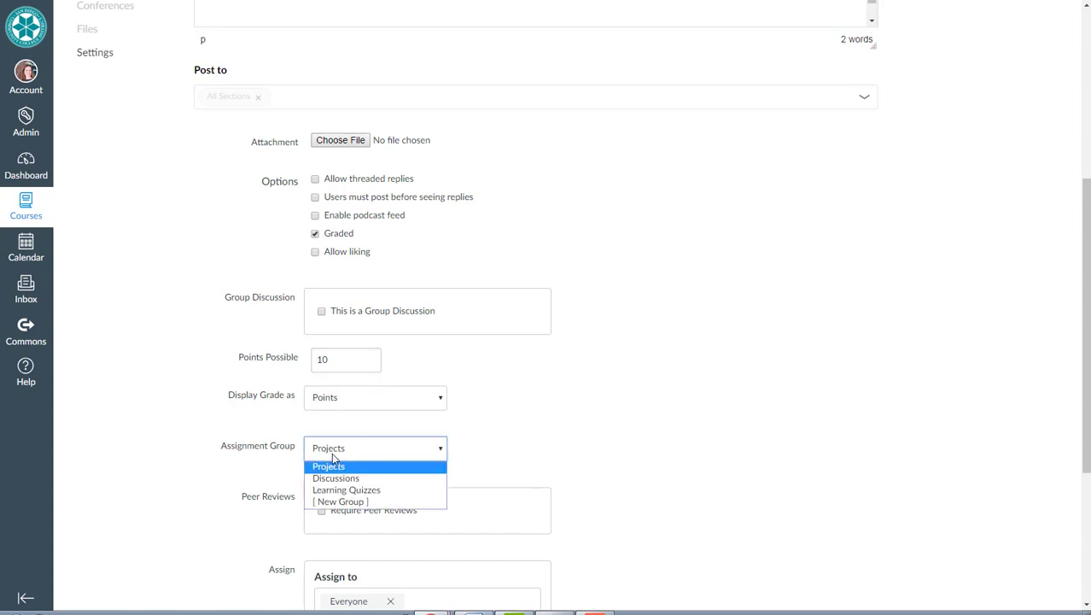
{"action": "left_click", "coordinate": [344, 480]}
{"action": "scroll", "coordinate": [674, 433], "scroll_direction": "down", "scroll_amount": 3}
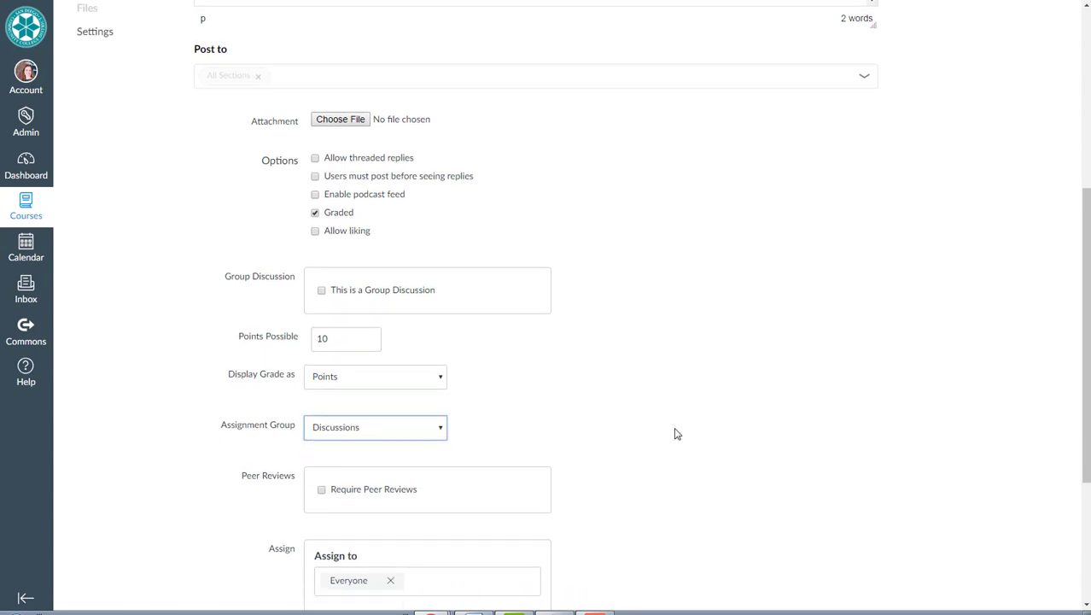
{"action": "left_click", "coordinate": [856, 572]}
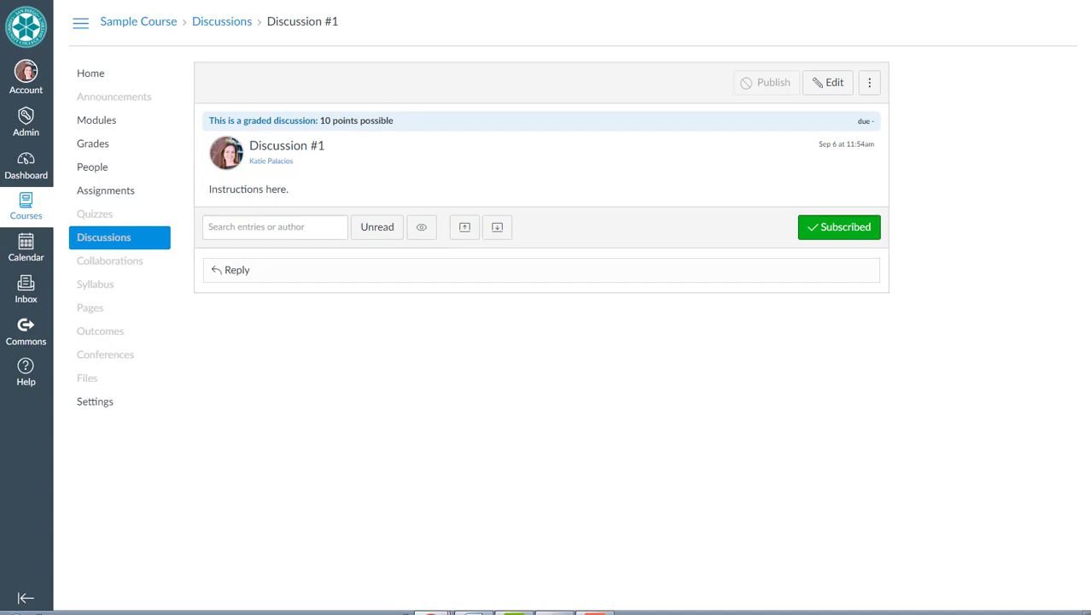
Step: Return to the Assignments page to see Discussions #1–#5 at 10 points each
{"action": "key", "text": "alt+Left"}
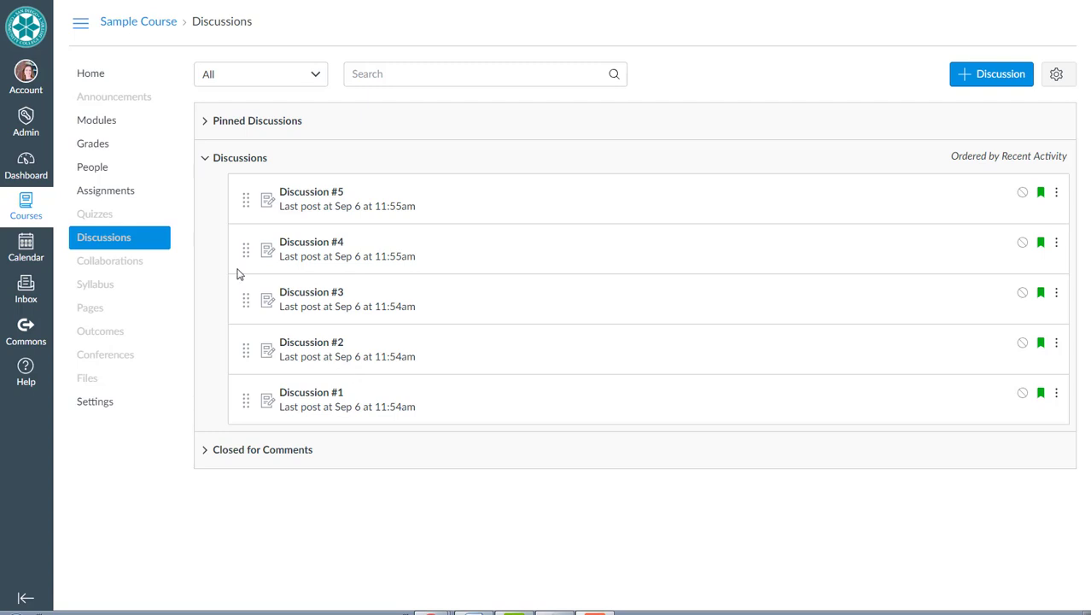
{"action": "left_click", "coordinate": [125, 193]}
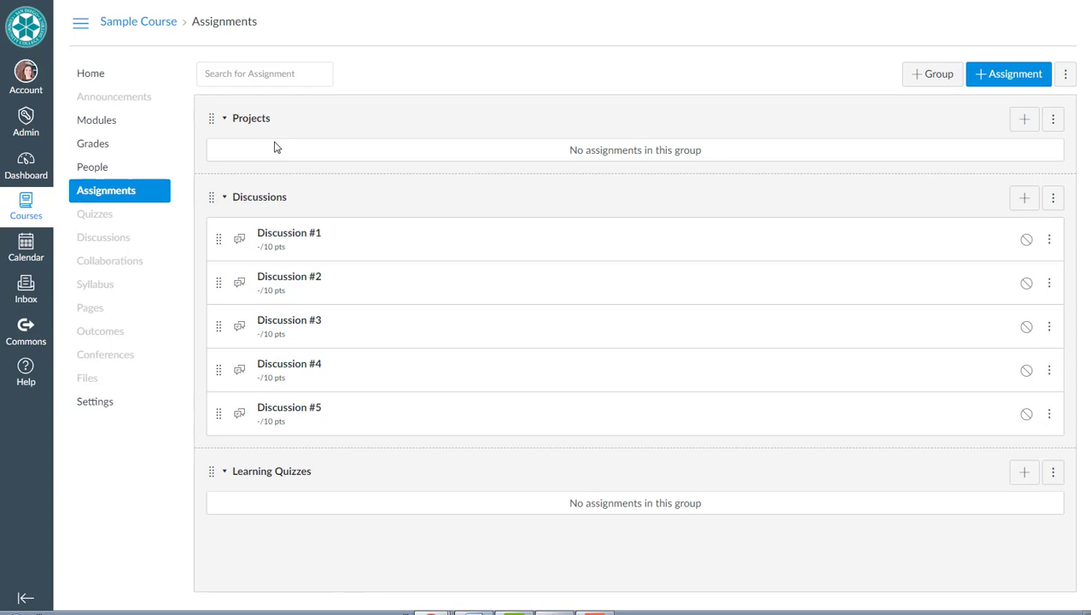
Step: Create and save Project #1, worth 50 points in the Projects group, taking file uploads
{"action": "left_click", "coordinate": [993, 77]}
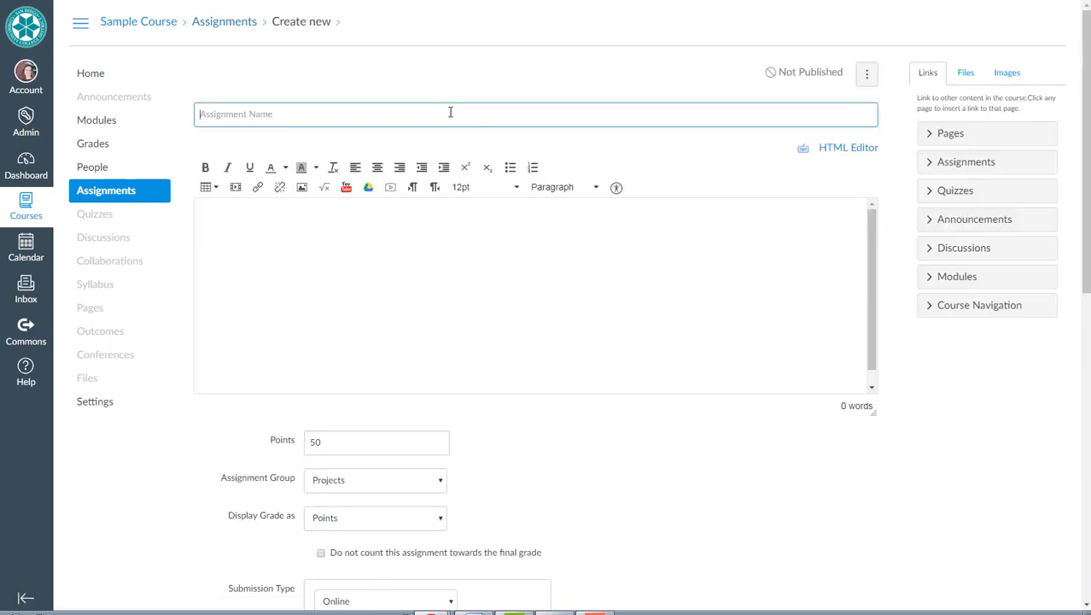
{"action": "type", "text": "Project #1"}
{"action": "left_click", "coordinate": [375, 289]}
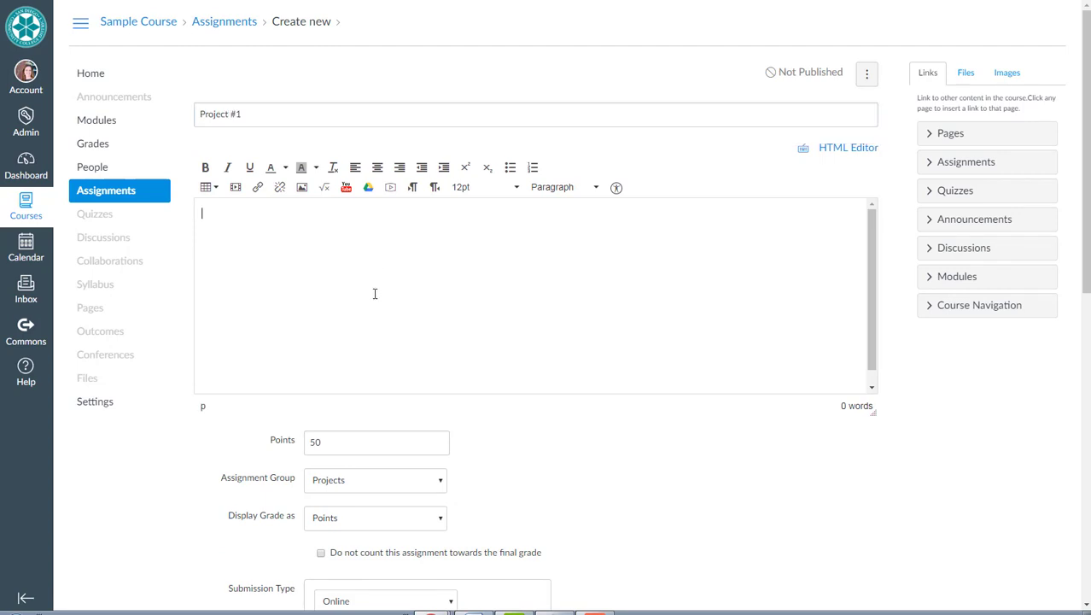
{"action": "left_click", "coordinate": [374, 445]}
{"action": "scroll", "coordinate": [480, 446], "scroll_direction": "down", "scroll_amount": 2}
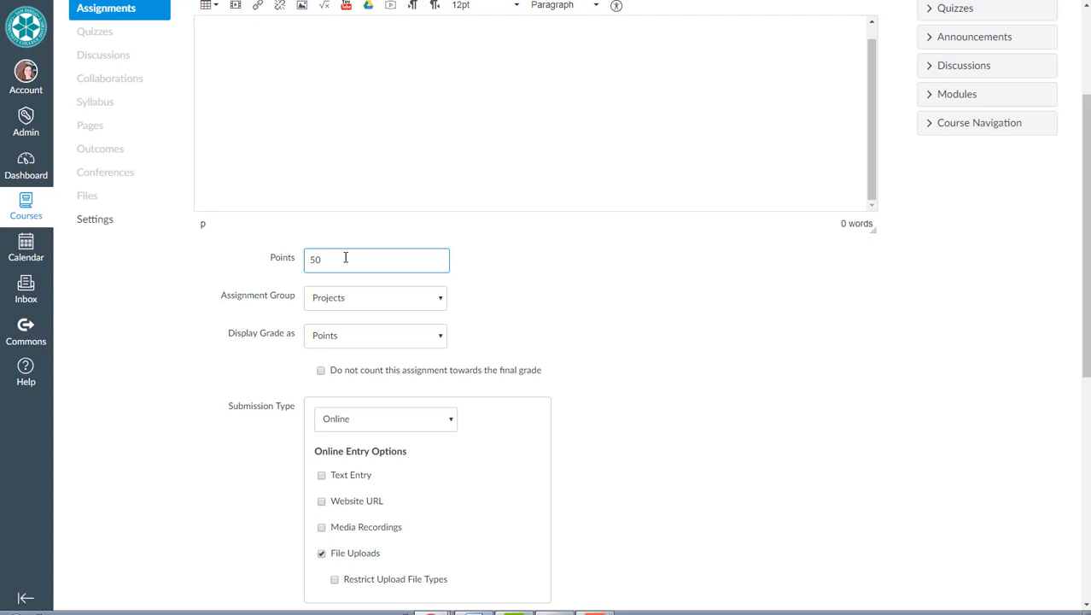
{"action": "left_click", "coordinate": [334, 299]}
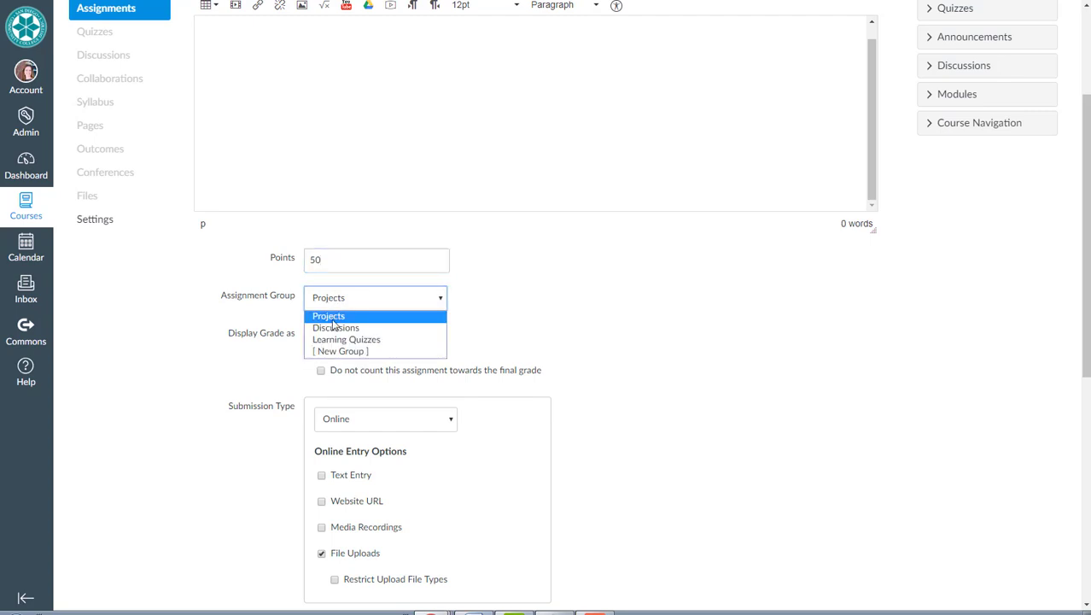
{"action": "left_click", "coordinate": [330, 313]}
{"action": "scroll", "coordinate": [619, 383], "scroll_direction": "down", "scroll_amount": 5}
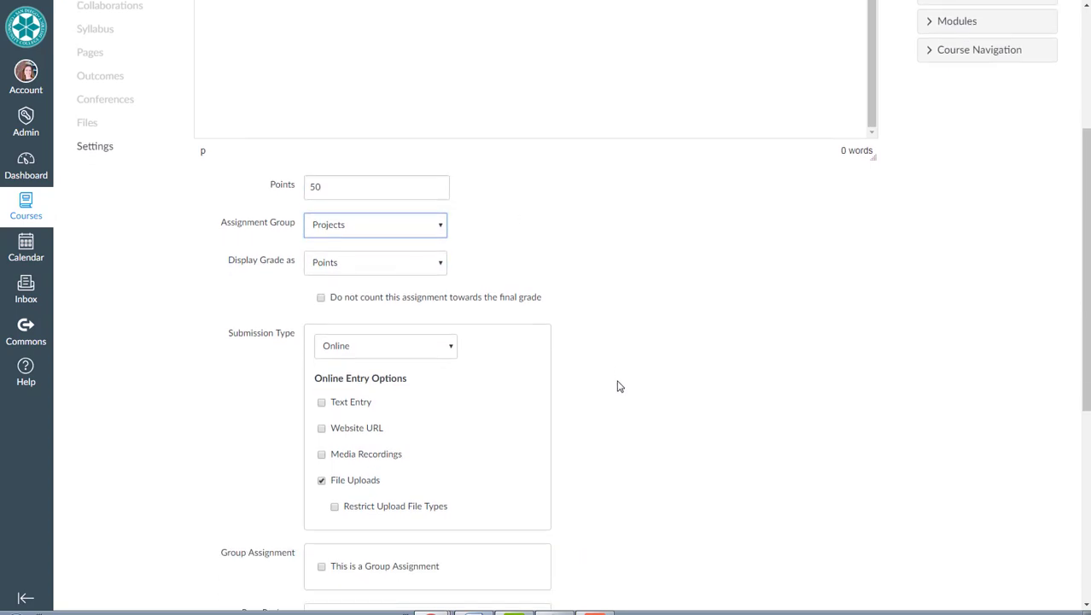
{"action": "left_click", "coordinate": [851, 554]}
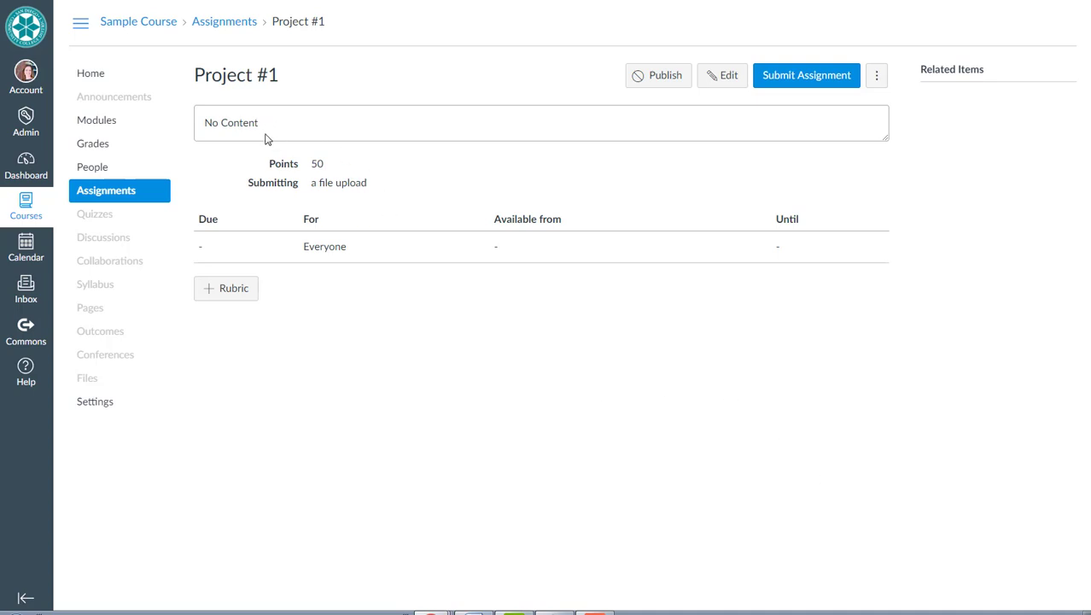
{"action": "left_click", "coordinate": [105, 196]}
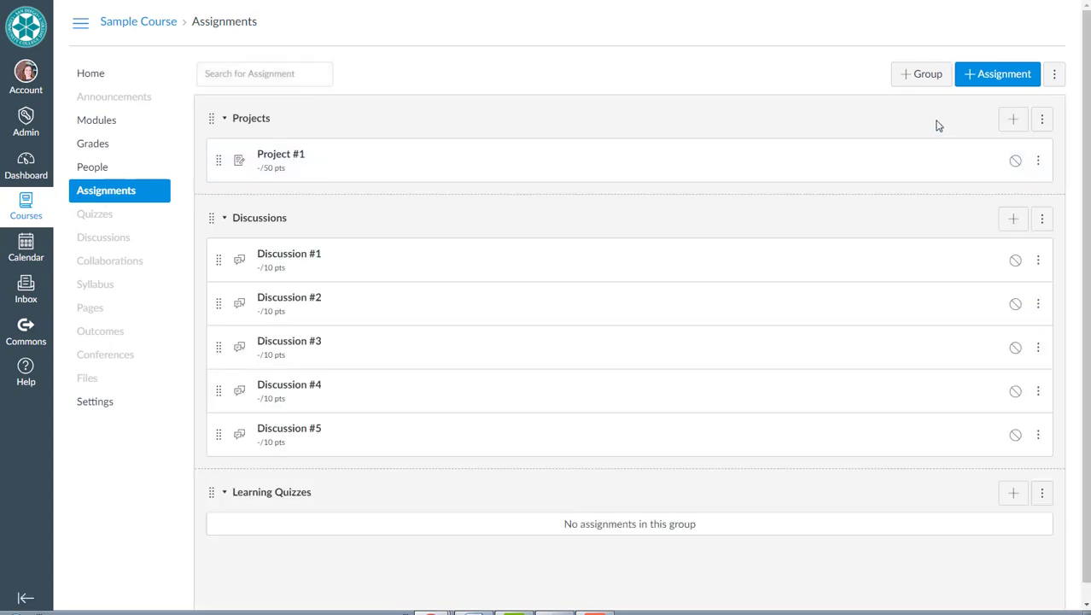
Step: Create and save Project #2, worth 50 points in the Projects group
{"action": "left_click", "coordinate": [999, 77]}
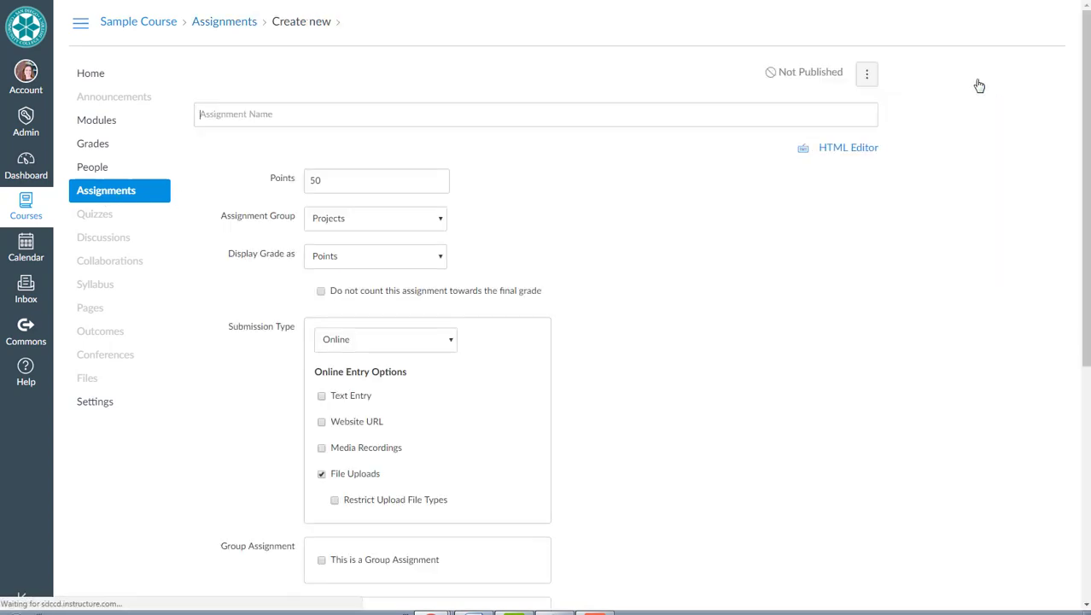
{"action": "type", "text": "Discussion #1"}
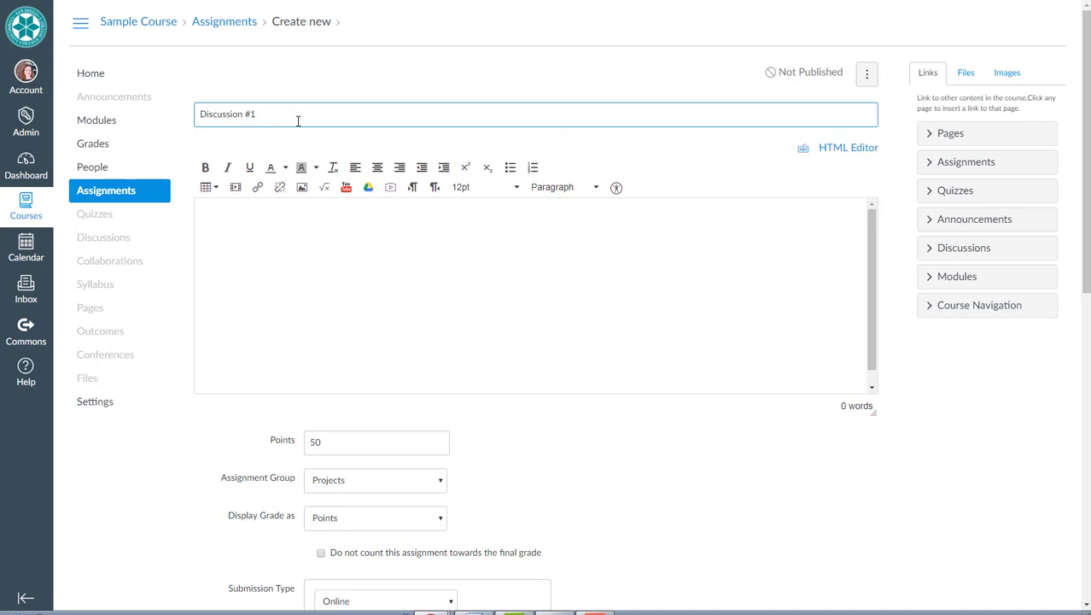
{"action": "key", "text": "BackSpace"}
{"action": "key", "text": "BackSpace"}
{"action": "key", "text": "BackSpace"}
{"action": "key", "text": "BackSpace"}
{"action": "key", "text": "BackSpace"}
{"action": "key", "text": "BackSpace"}
{"action": "key", "text": "BackSpace"}
{"action": "key", "text": "BackSpace"}
{"action": "key", "text": "BackSpace"}
{"action": "key", "text": "BackSpace"}
{"action": "key", "text": "BackSpace"}
{"action": "key", "text": "BackSpace"}
{"action": "type", "text": "Project"}
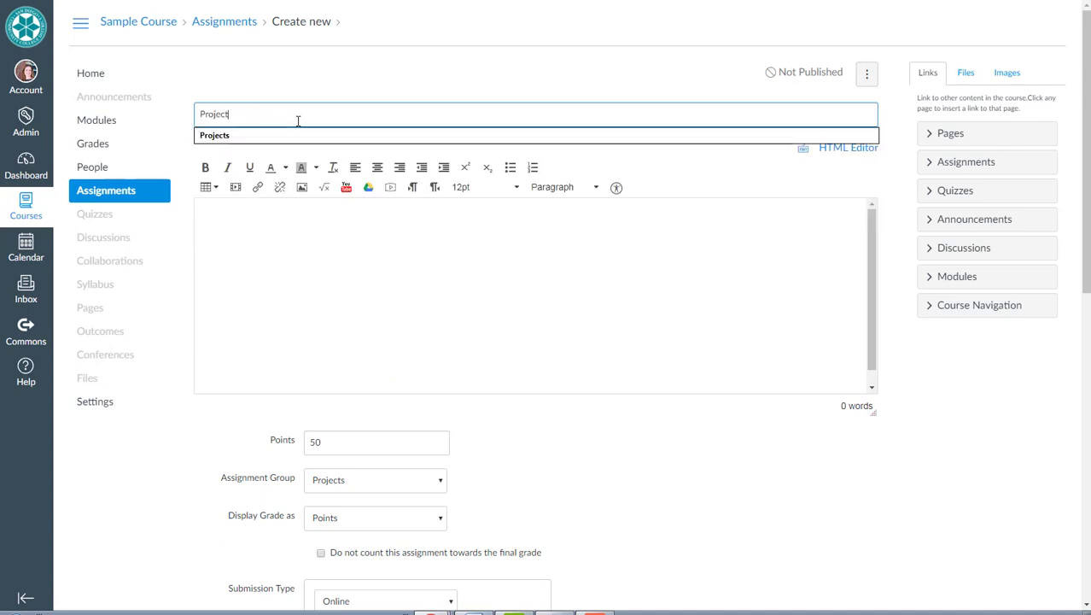
{"action": "type", "text": " #2"}
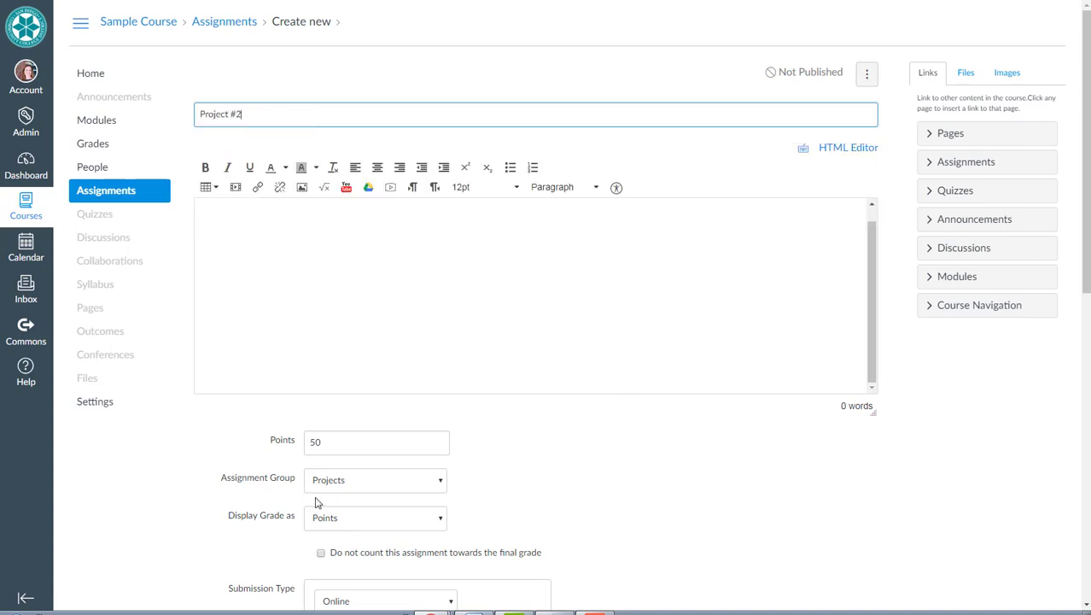
{"action": "left_click", "coordinate": [359, 346]}
{"action": "scroll", "coordinate": [408, 461], "scroll_direction": "down", "scroll_amount": 8}
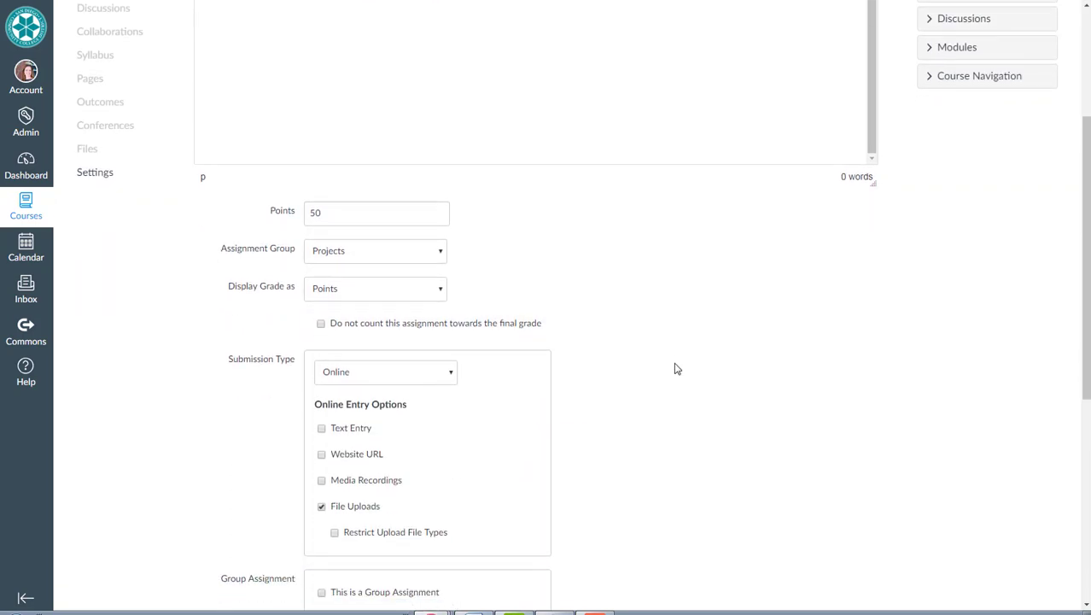
{"action": "left_click", "coordinate": [859, 551]}
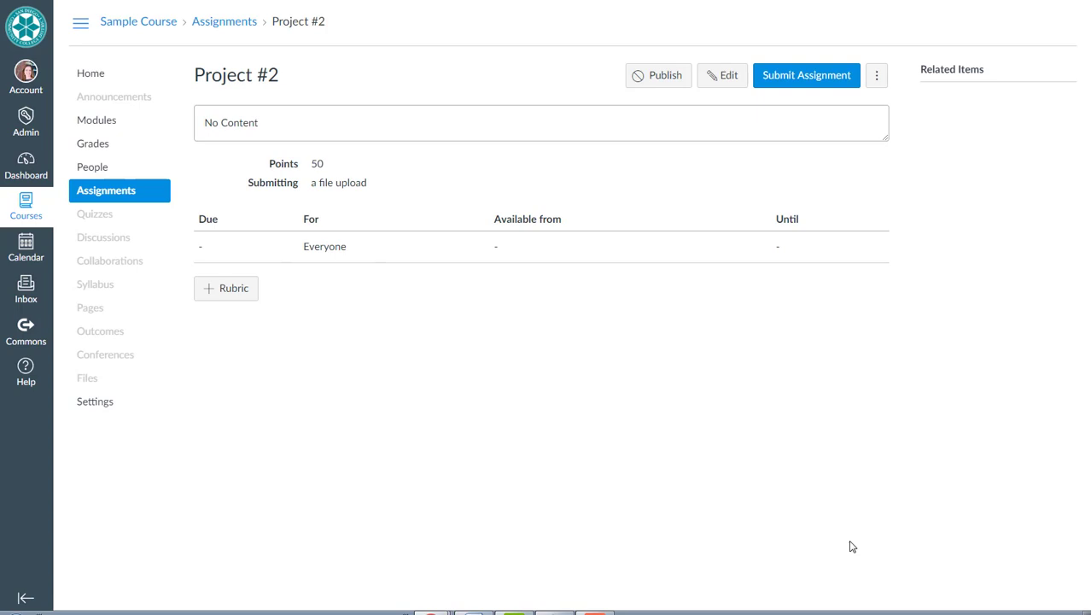
Step: Go from the assignments list to the empty Quizzes list and start a new quiz
{"action": "left_click", "coordinate": [122, 194]}
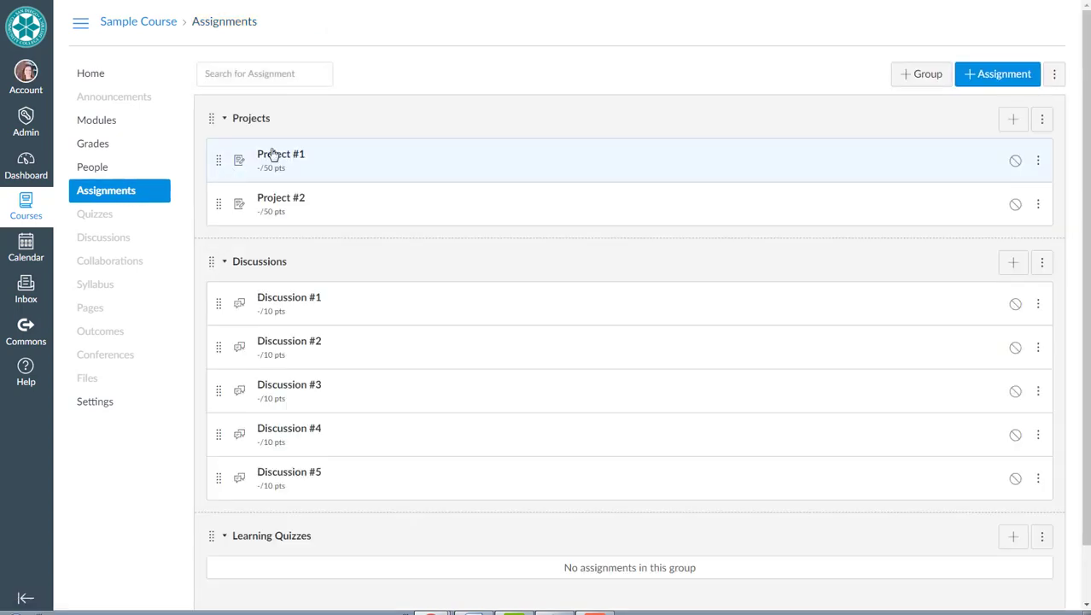
{"action": "scroll", "coordinate": [310, 310], "scroll_direction": "down", "scroll_amount": 1}
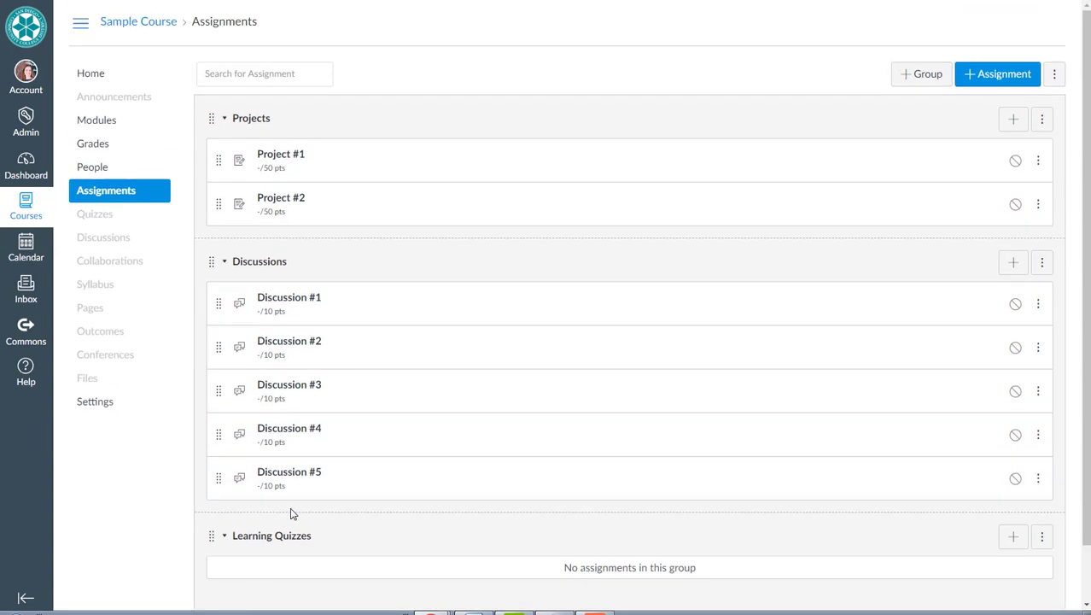
{"action": "left_click", "coordinate": [98, 215]}
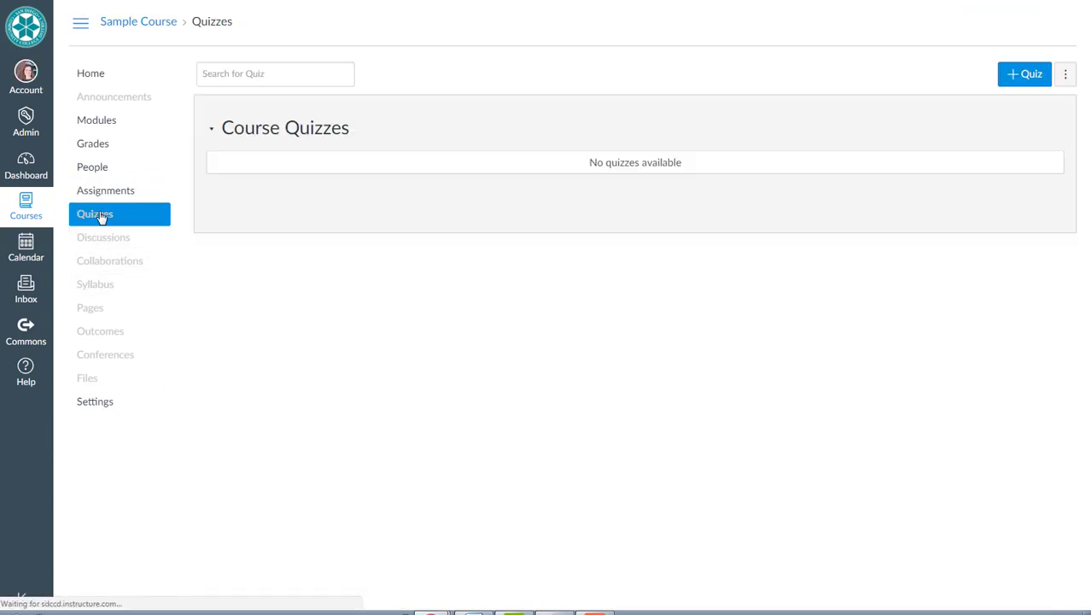
{"action": "left_click", "coordinate": [1022, 77]}
Step: Title the quiz 'Learning Quiz #1' as a Graded Quiz in the Learning Quizzes group
{"action": "triple_click", "coordinate": [288, 163]}
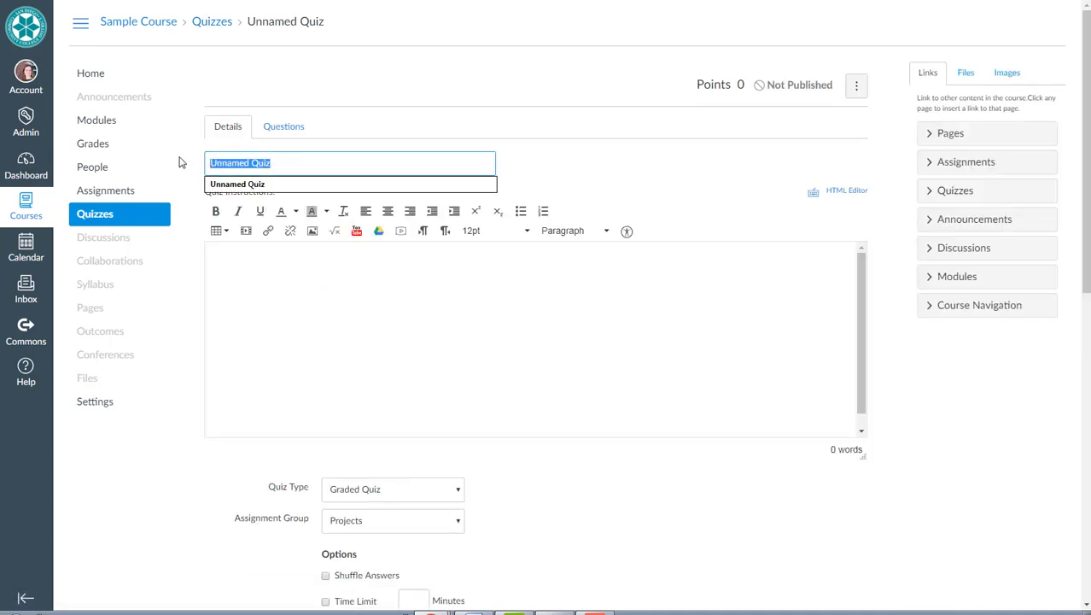
{"action": "type", "text": "Learning"}
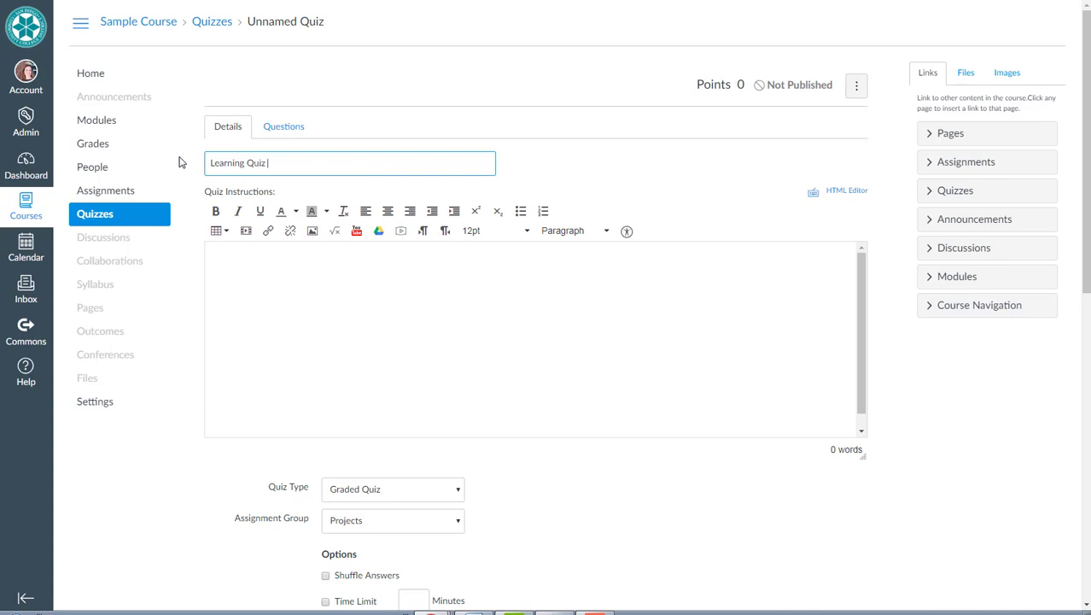
{"action": "type", "text": " Quiz #1"}
{"action": "left_click_drag", "start_coordinate": [300, 165], "coordinate": [202, 171]}
{"action": "left_click", "coordinate": [344, 270]}
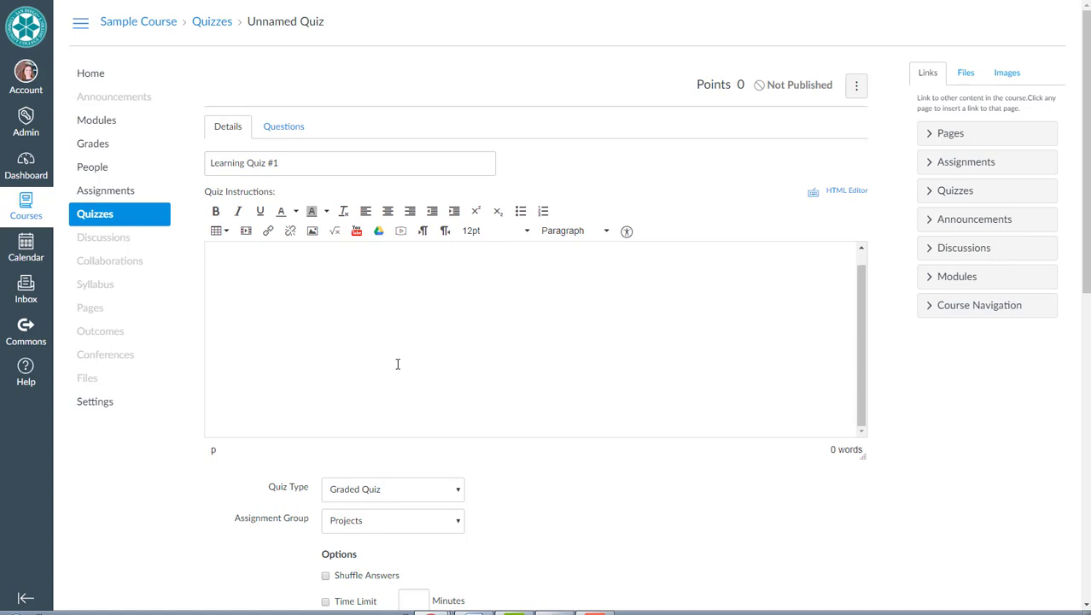
{"action": "scroll", "coordinate": [427, 461], "scroll_direction": "down", "scroll_amount": 1}
{"action": "left_click", "coordinate": [405, 419]}
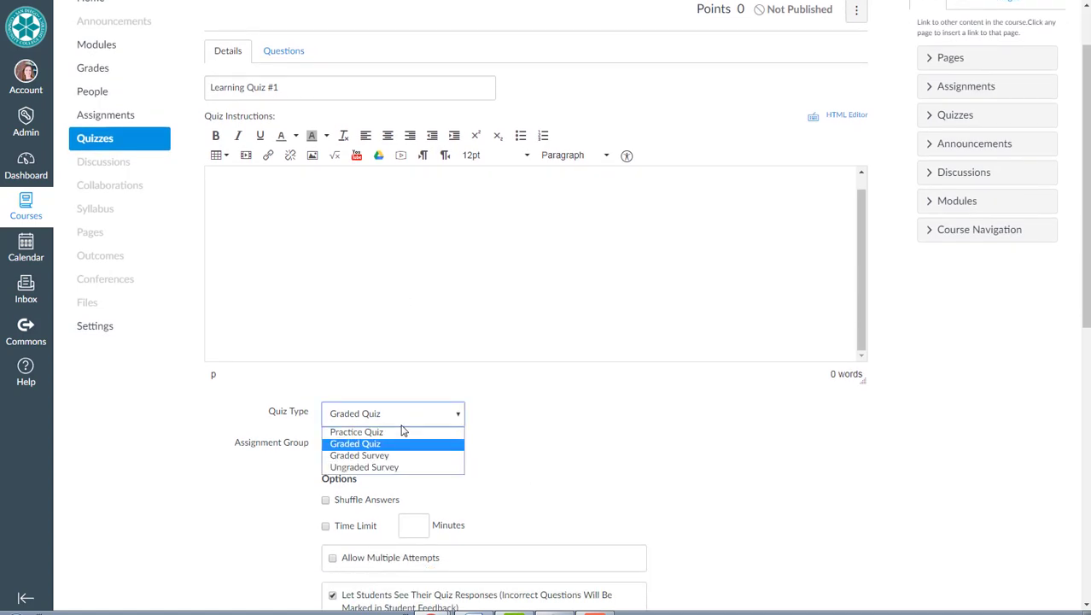
{"action": "left_click", "coordinate": [385, 445]}
{"action": "left_click", "coordinate": [353, 453]}
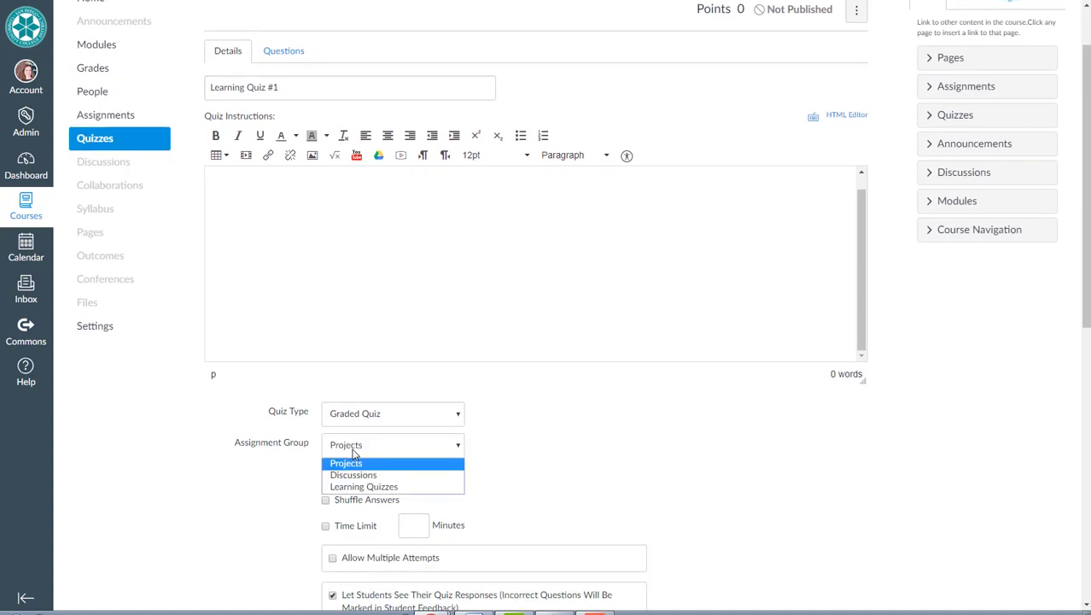
{"action": "left_click", "coordinate": [365, 486]}
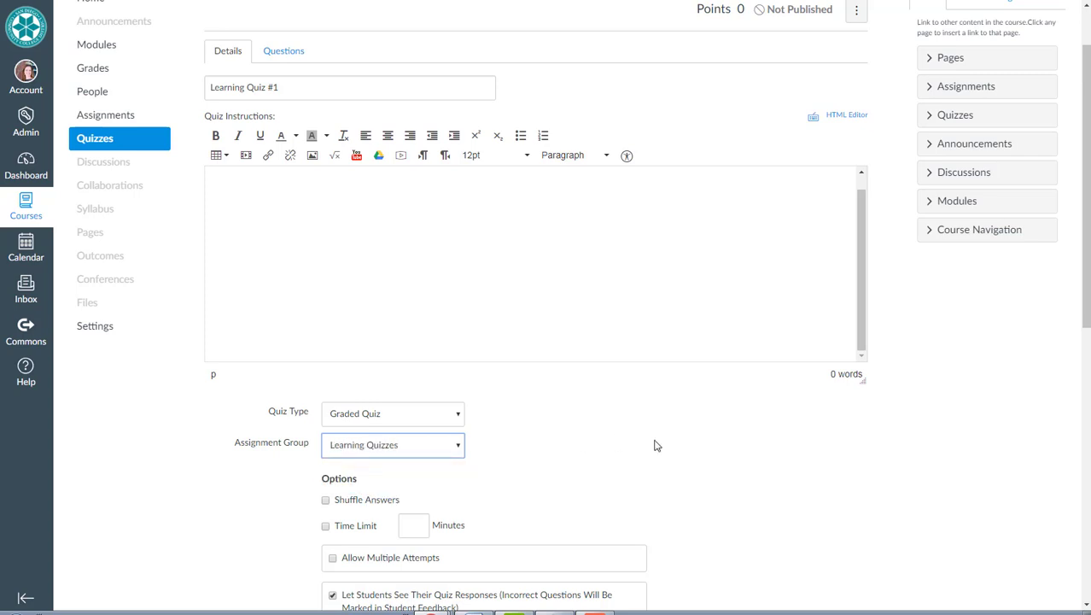
{"action": "left_click_drag", "start_coordinate": [1085, 333], "coordinate": [1044, 595]}
{"action": "scroll", "coordinate": [1056, 348], "scroll_direction": "up", "scroll_amount": 10}
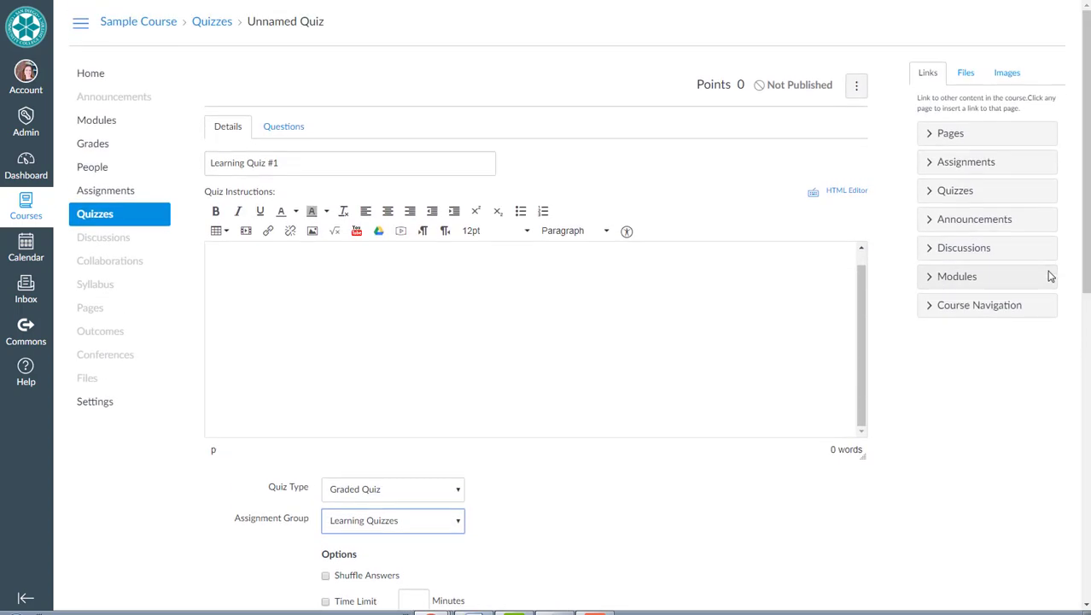
Step: Add a 10-point essay question: 'Tell me about your favorite childhood memory:'
{"action": "left_click", "coordinate": [294, 129]}
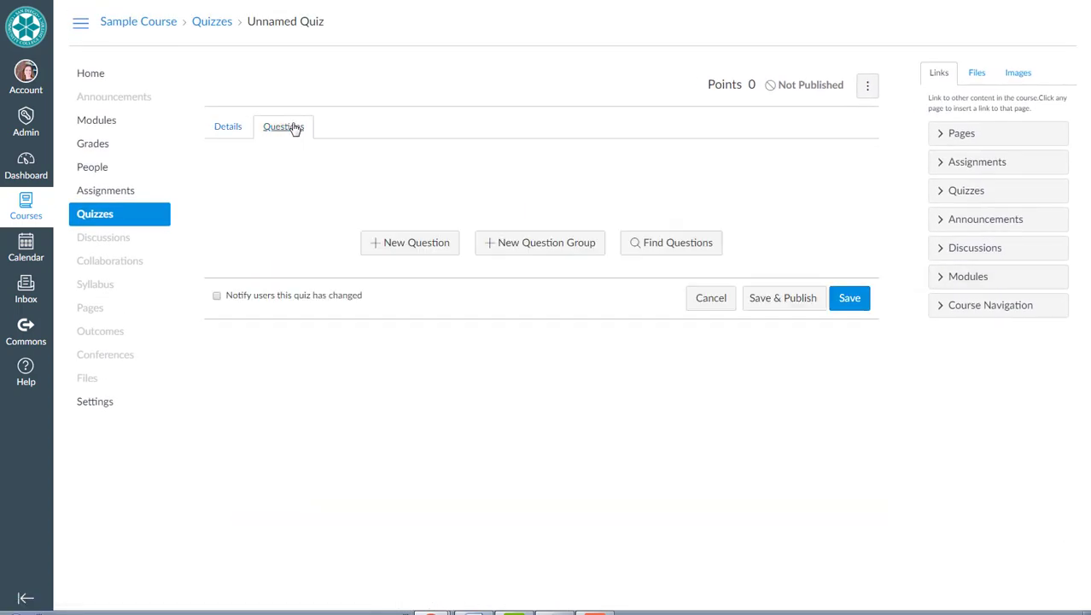
{"action": "left_click", "coordinate": [411, 248]}
{"action": "left_click", "coordinate": [407, 185]}
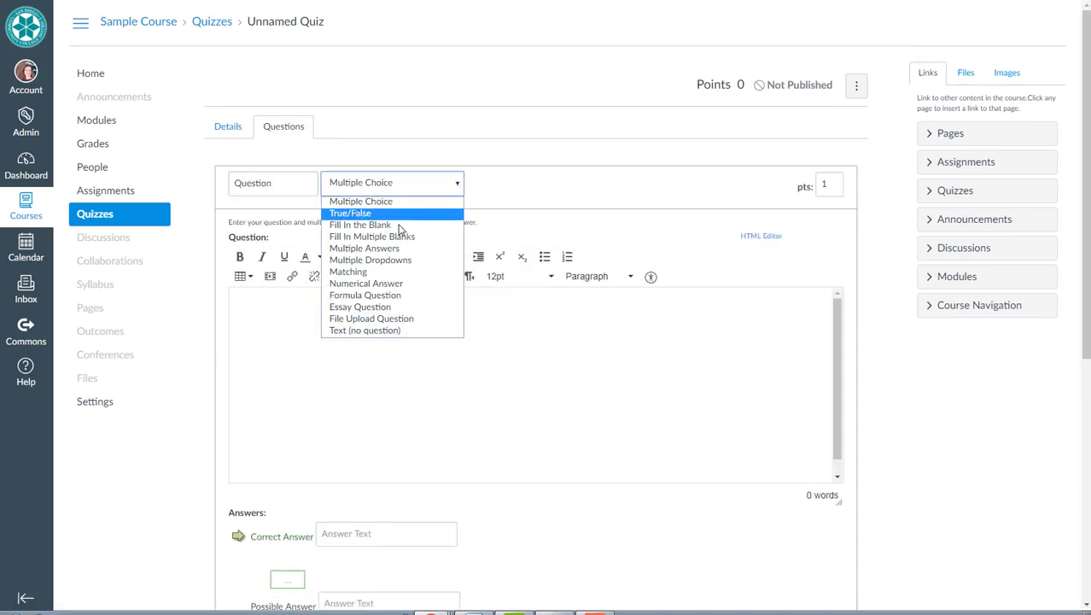
{"action": "left_click", "coordinate": [398, 308]}
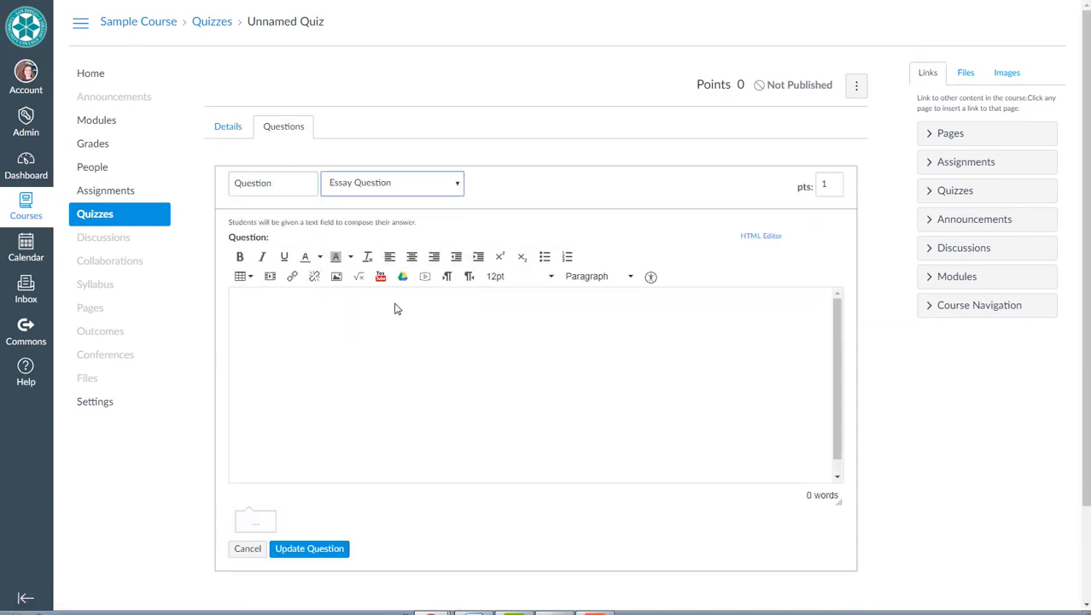
{"action": "left_click", "coordinate": [297, 351]}
{"action": "type", "text": "Tell me about "}
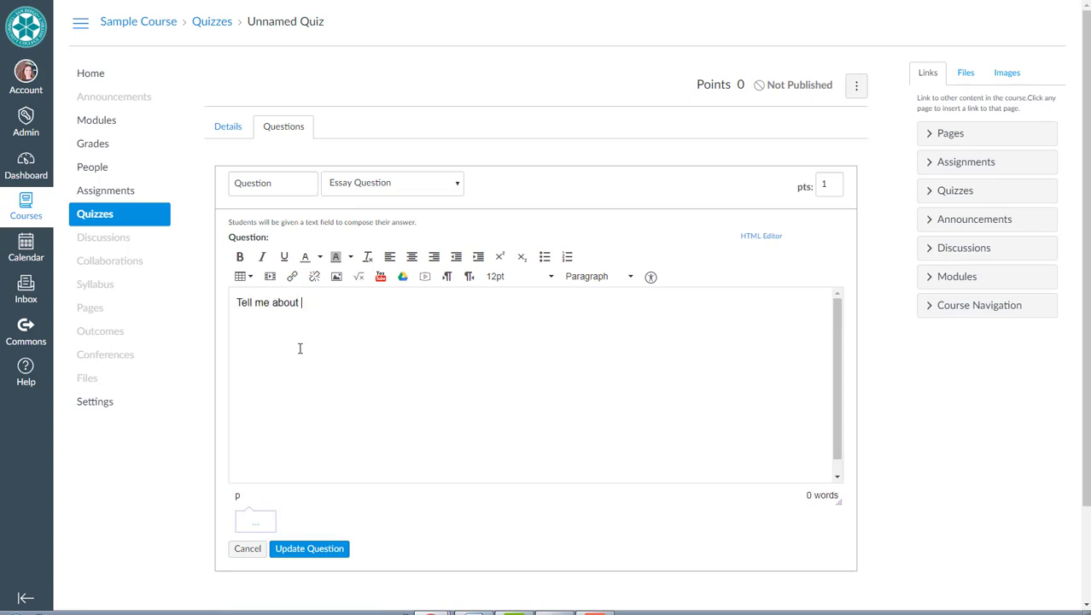
{"action": "type", "text": "your favorite childhood memory"}
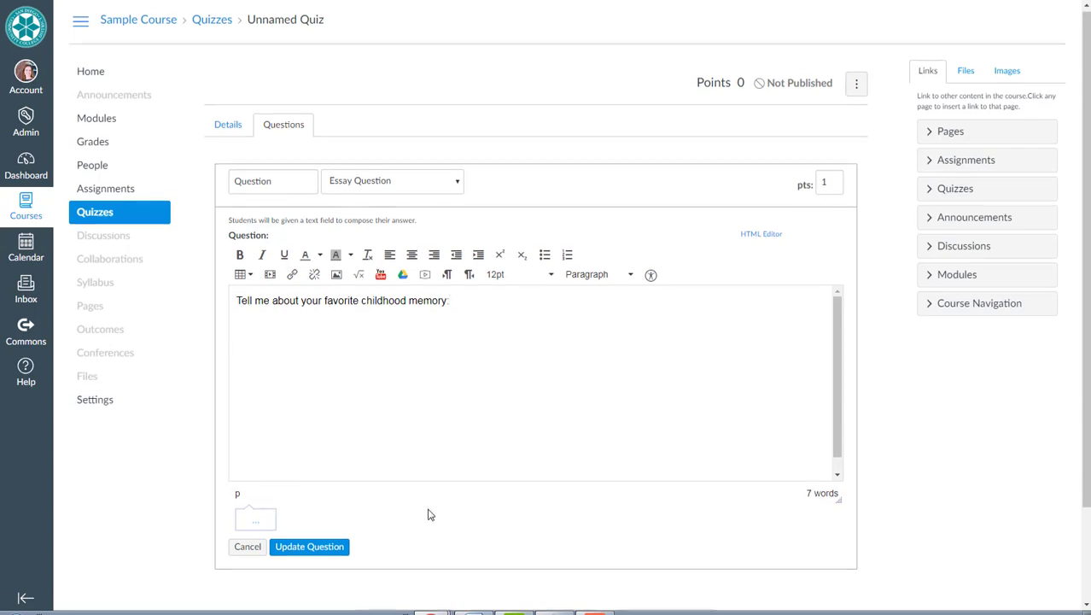
{"action": "scroll", "coordinate": [428, 513], "scroll_direction": "down", "scroll_amount": 1}
{"action": "left_click", "coordinate": [827, 139]}
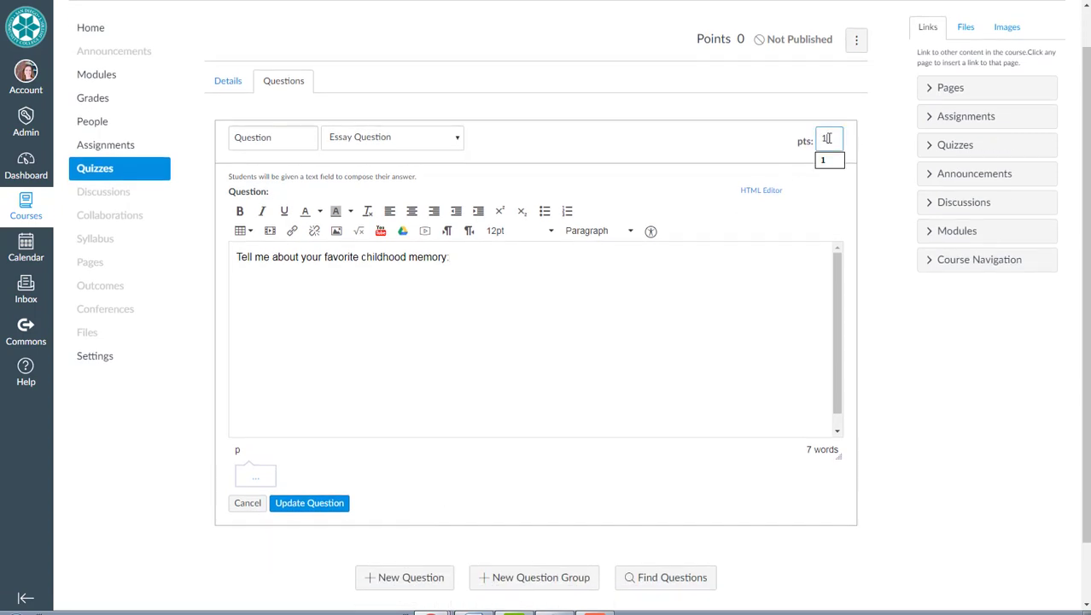
{"action": "type", "text": "0"}
{"action": "left_click", "coordinate": [332, 504]}
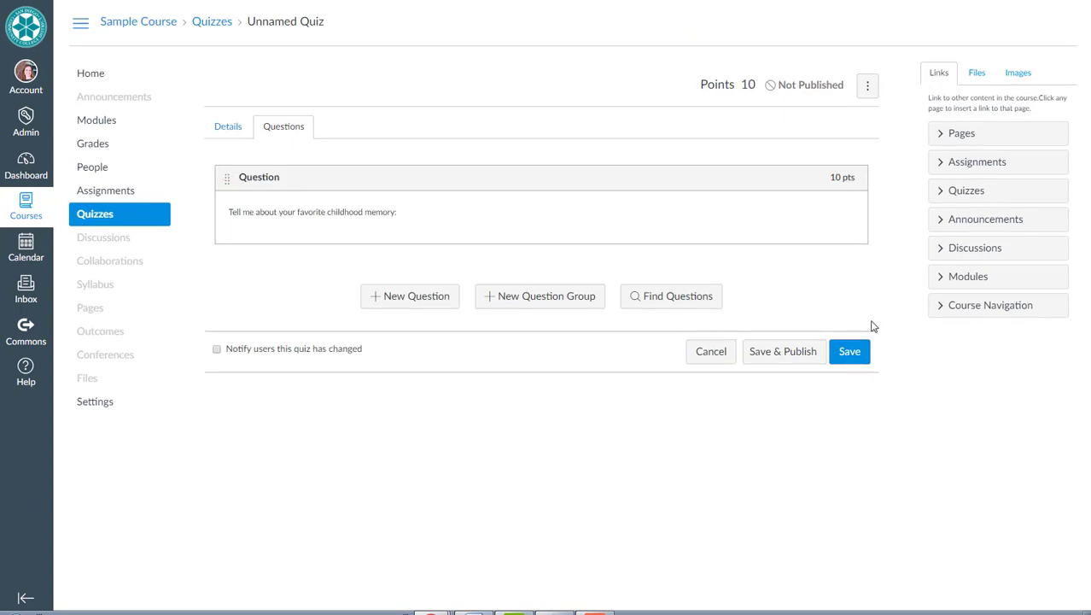
Step: Save Learning Quiz #1 and check it on the course assignments list
{"action": "left_click", "coordinate": [849, 352]}
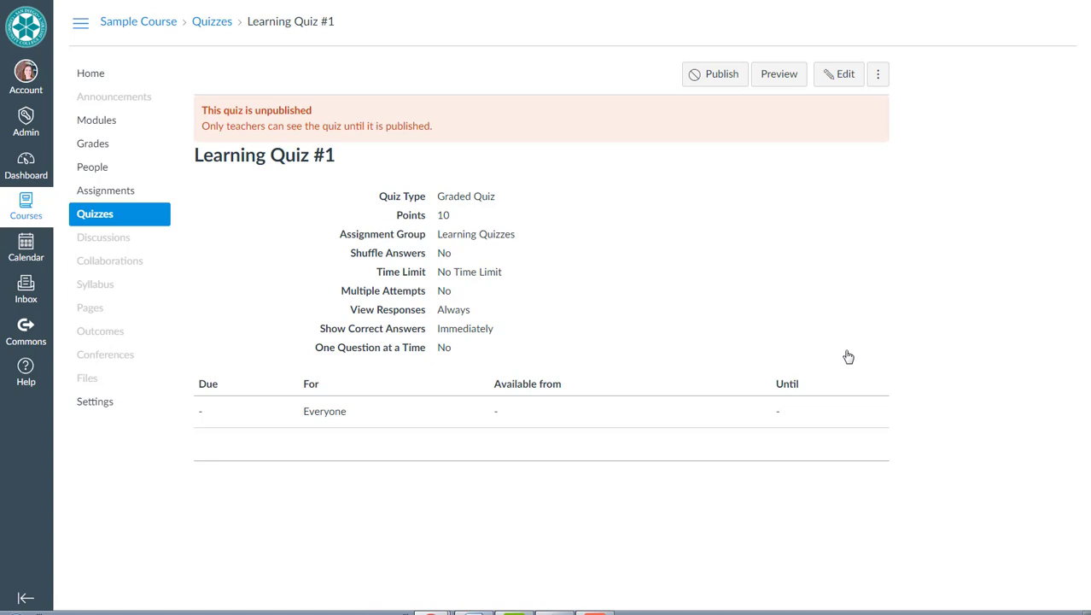
{"action": "left_click", "coordinate": [105, 193]}
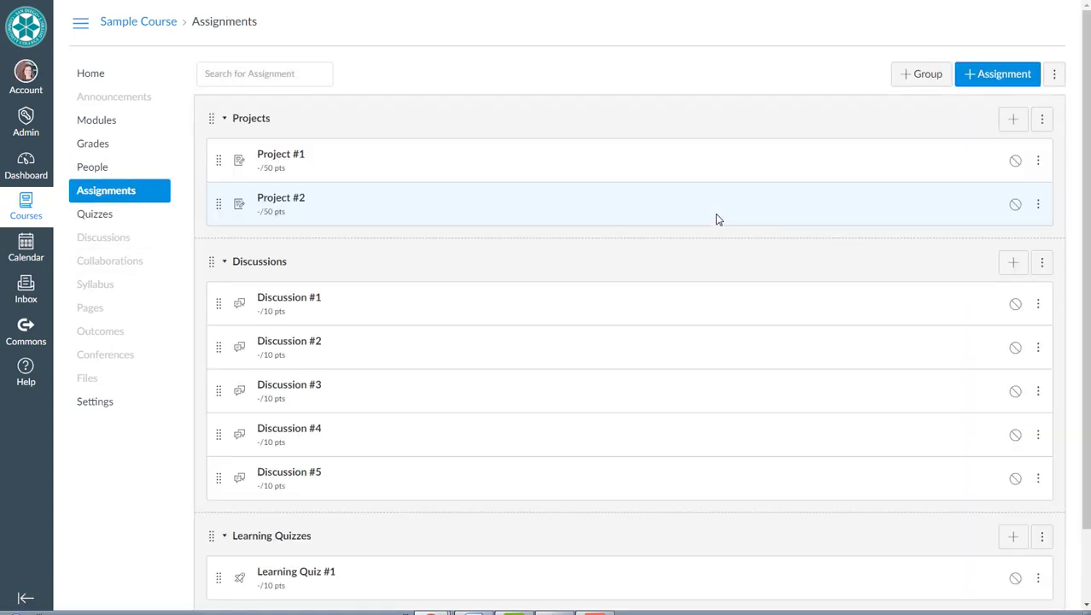
{"action": "scroll", "coordinate": [623, 373], "scroll_direction": "down", "scroll_amount": 2}
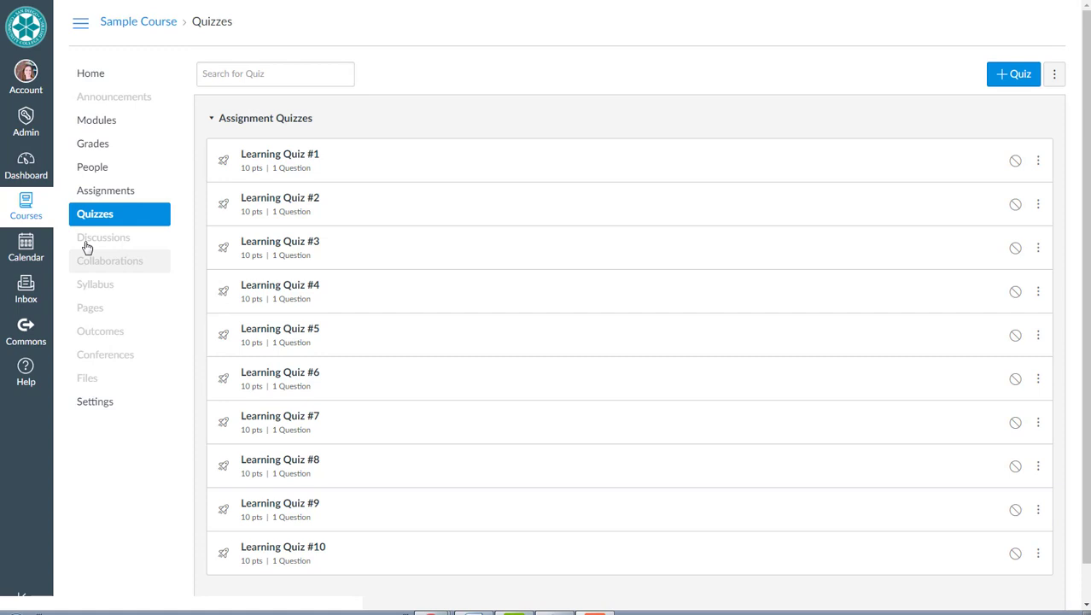
{"action": "left_click", "coordinate": [91, 194]}
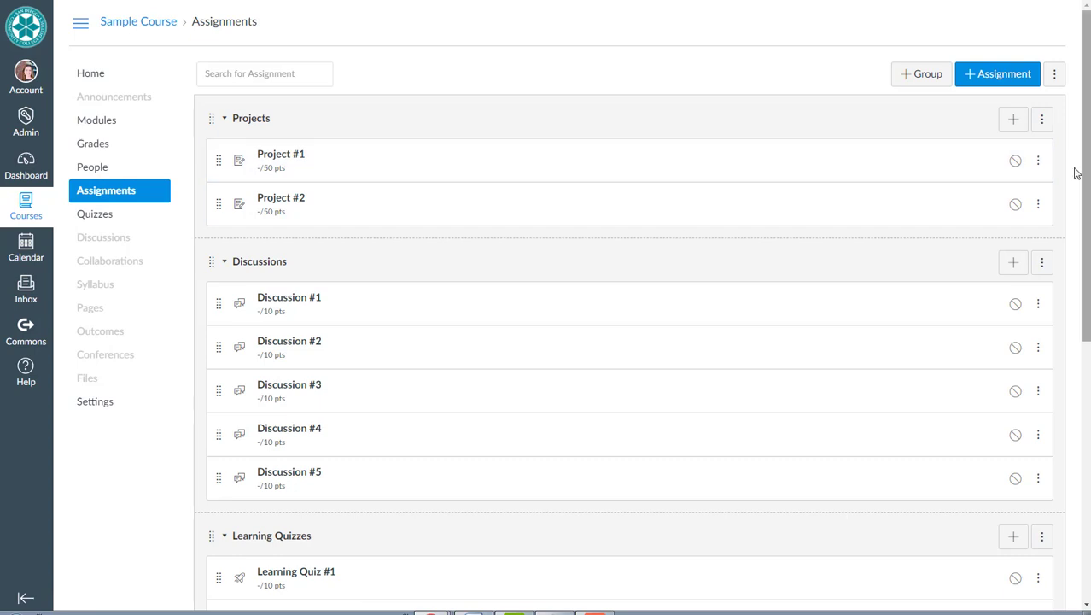
{"action": "scroll", "coordinate": [1078, 205], "scroll_direction": "down", "scroll_amount": 3}
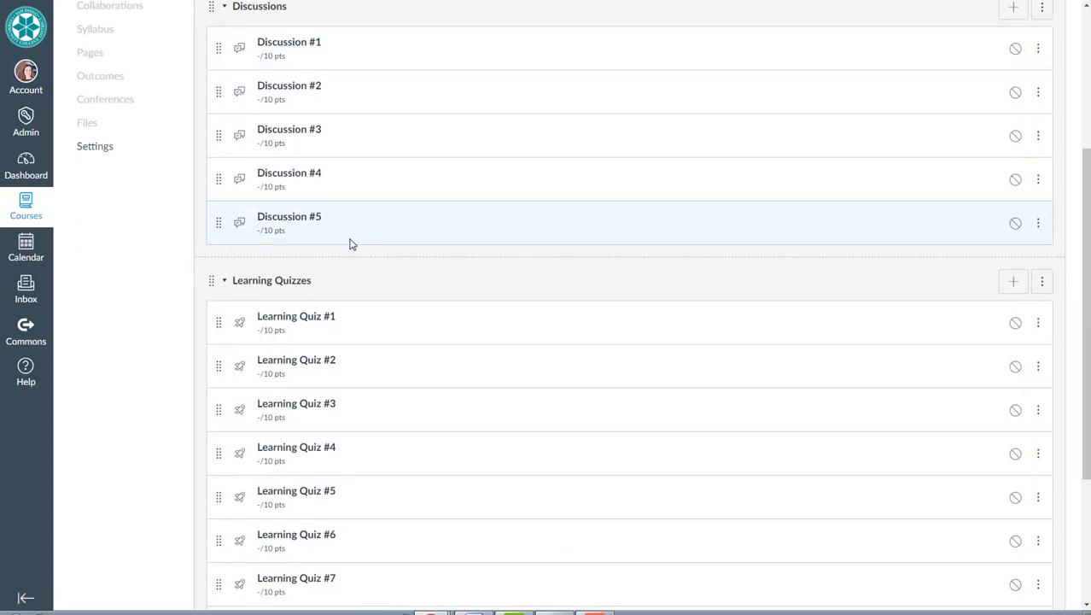
{"action": "scroll", "coordinate": [320, 406], "scroll_direction": "down", "scroll_amount": 2}
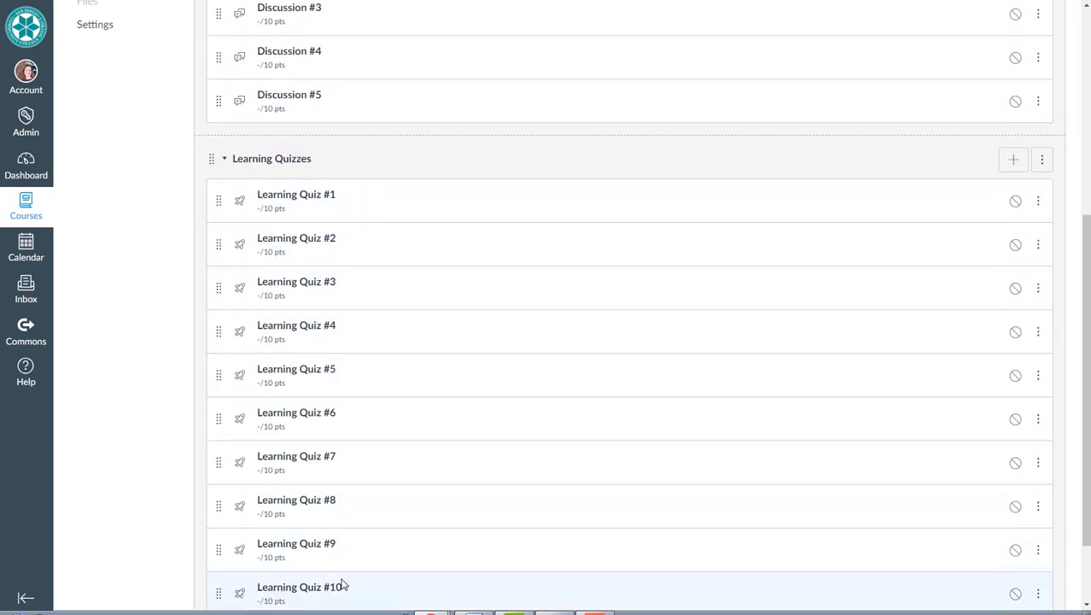
{"action": "scroll", "coordinate": [343, 586], "scroll_direction": "down", "scroll_amount": 2}
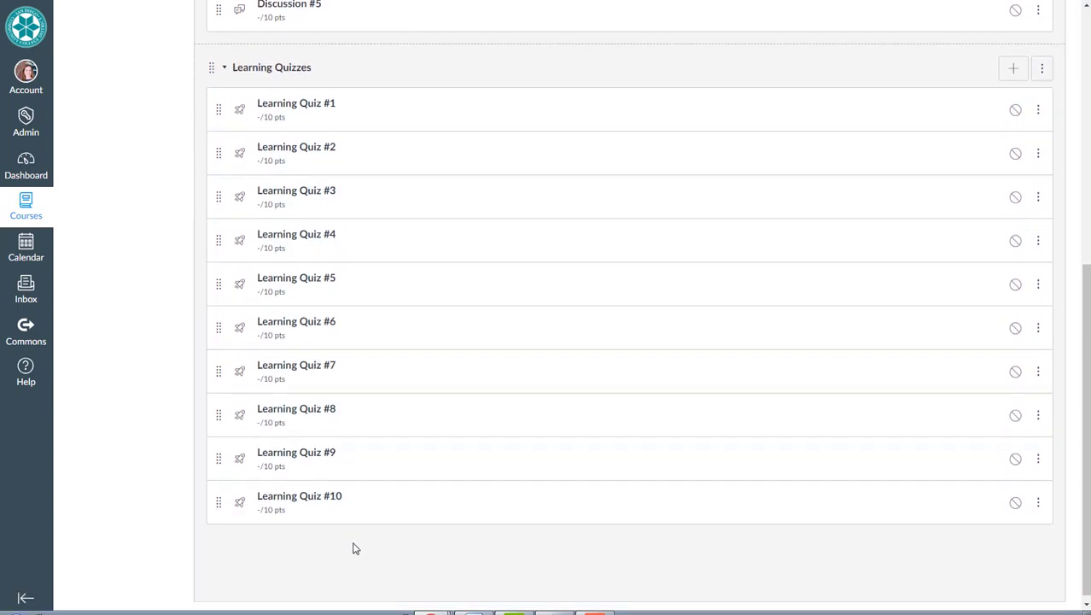
{"action": "scroll", "coordinate": [349, 547], "scroll_direction": "up", "scroll_amount": 8}
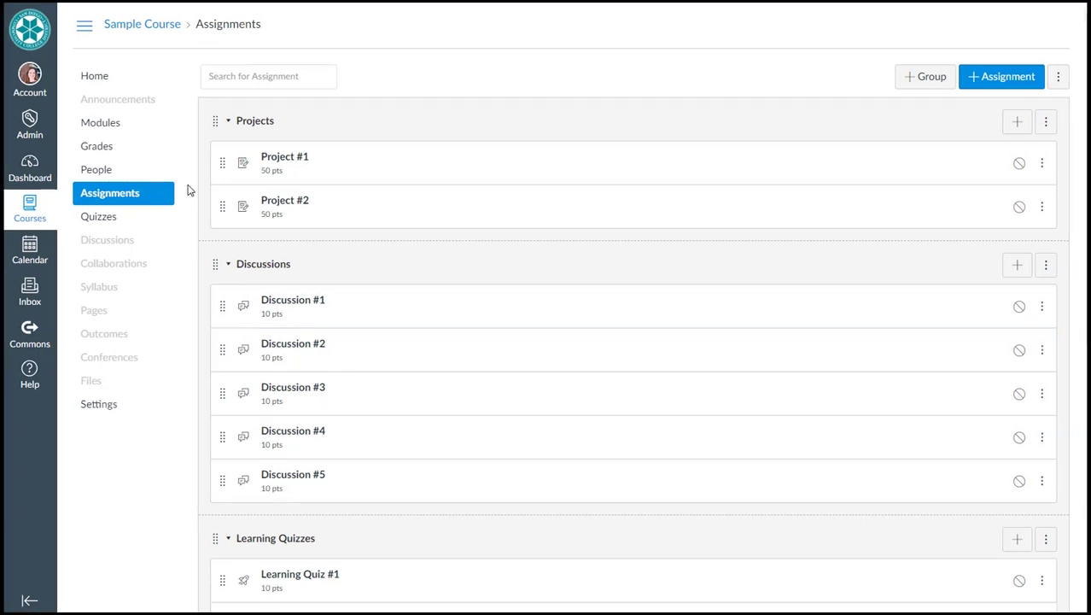
Step: Open the gradebook and switch the Total column to percent, then back to points
{"action": "left_click", "coordinate": [104, 147]}
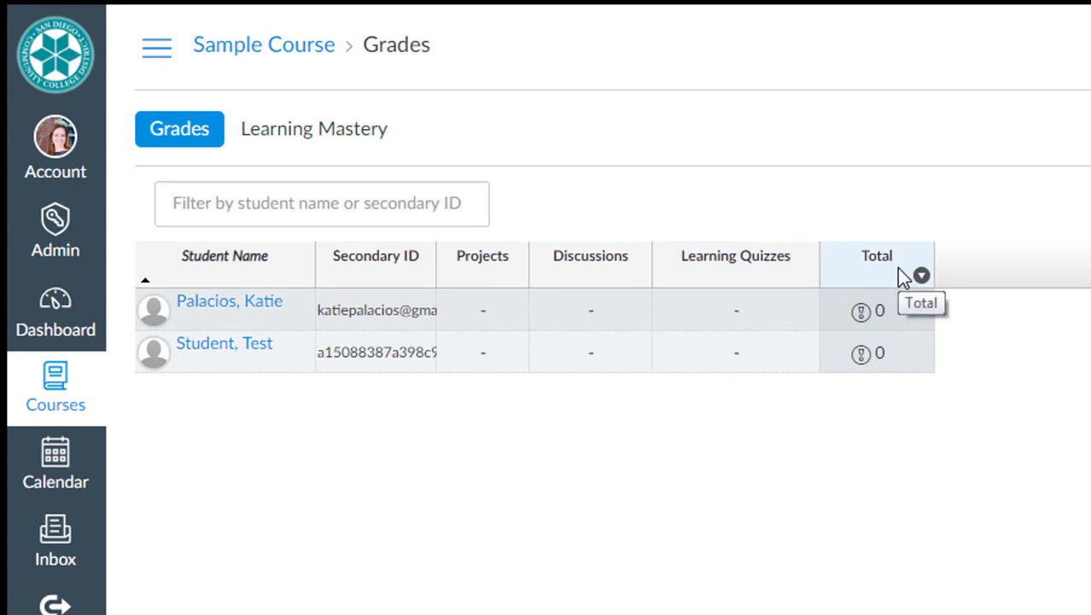
{"action": "left_click", "coordinate": [921, 276]}
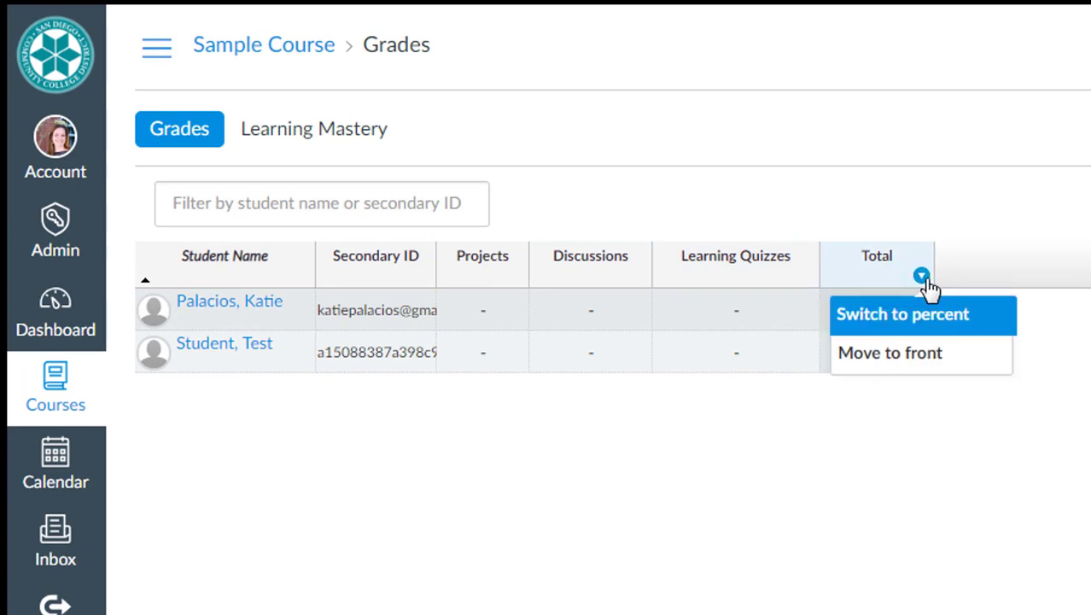
{"action": "left_click", "coordinate": [931, 328]}
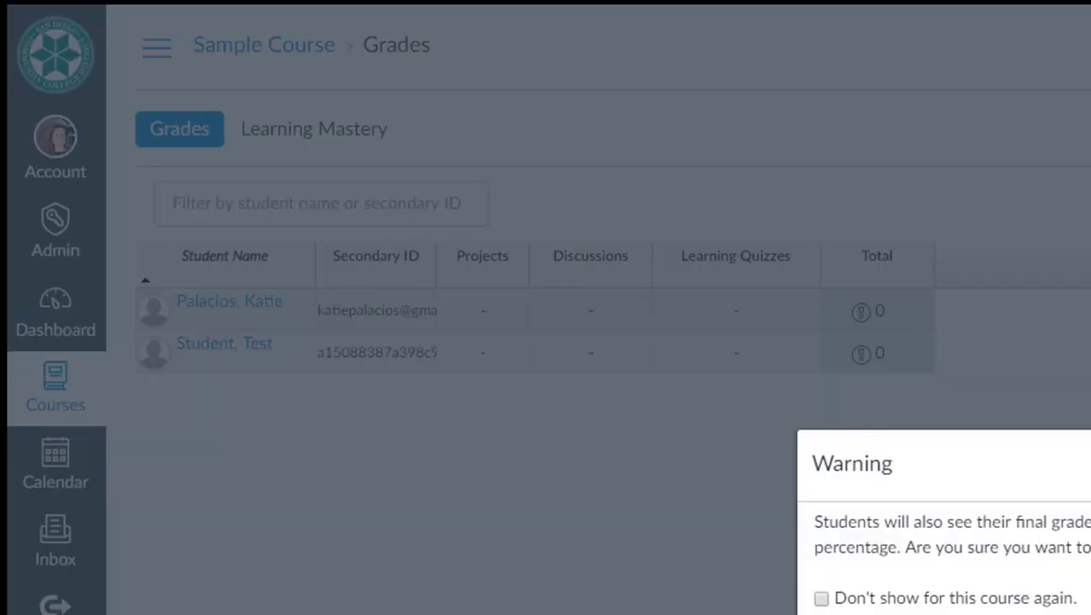
{"action": "key", "text": "Return"}
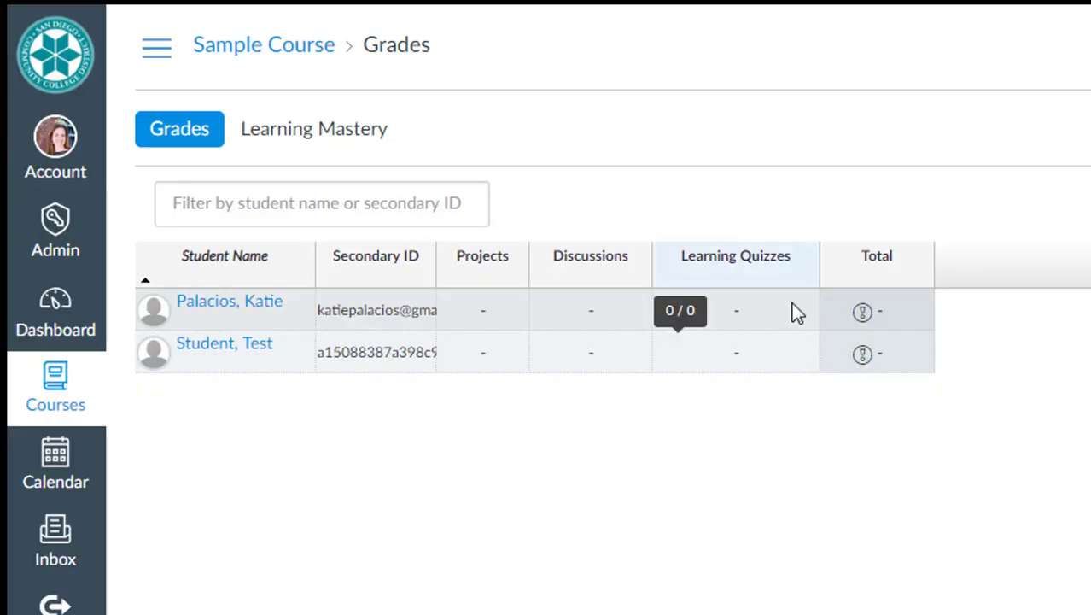
{"action": "left_click", "coordinate": [921, 275]}
{"action": "left_click", "coordinate": [905, 323]}
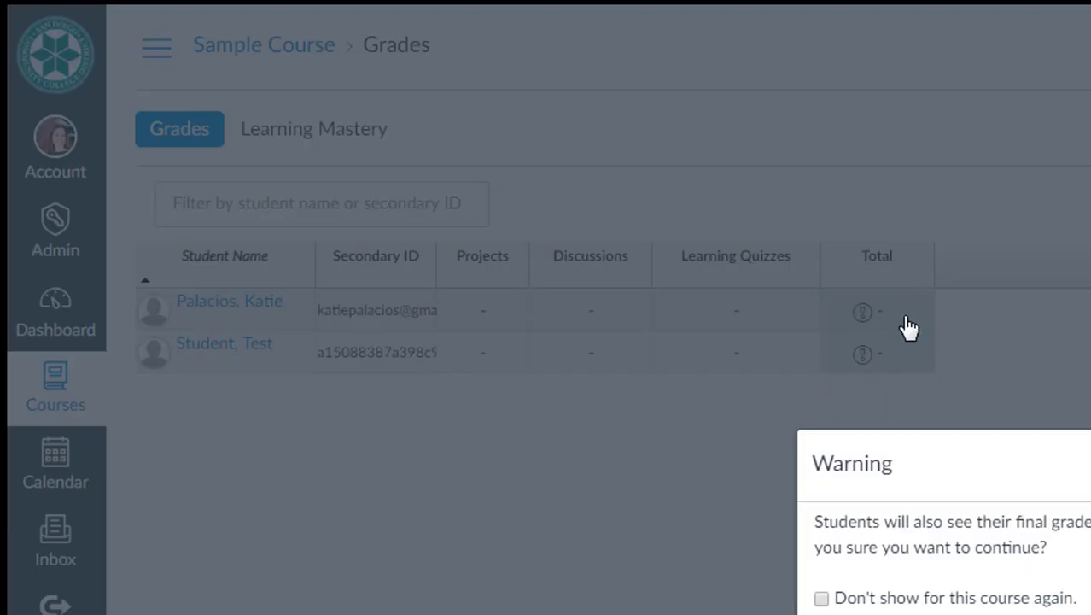
{"action": "key", "text": "Return"}
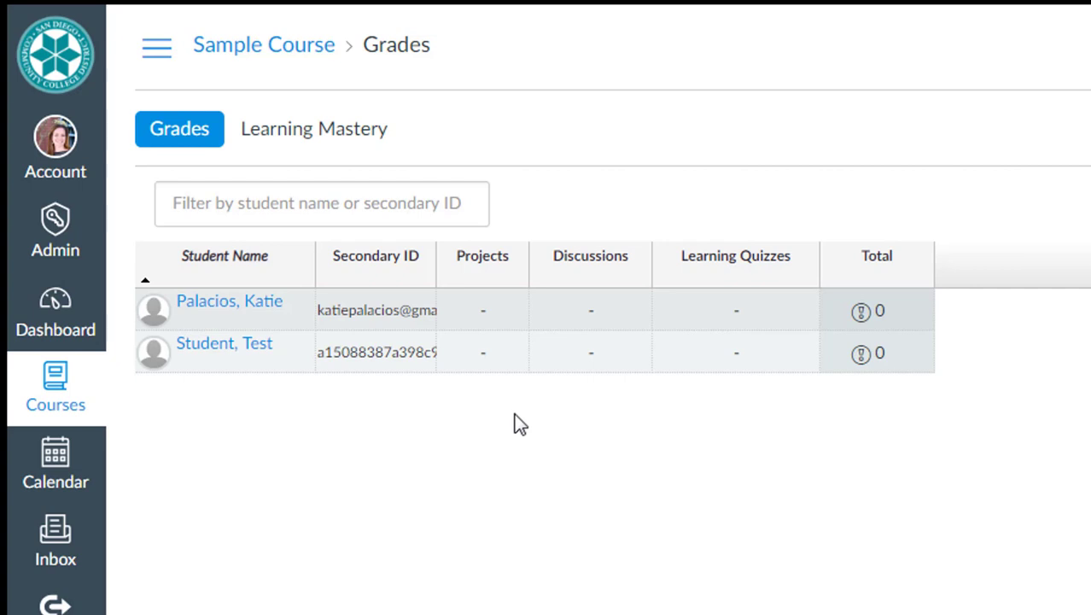
Step: On the Assignments page, publish Project #1 and Discussions #1–#3
{"action": "left_click", "coordinate": [157, 48]}
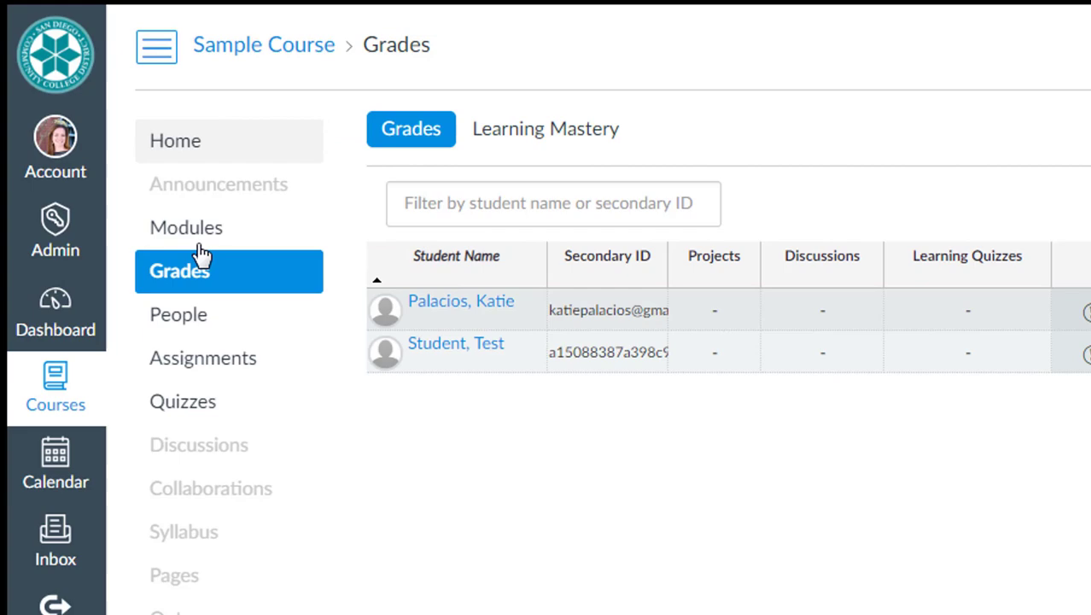
{"action": "left_click", "coordinate": [216, 373]}
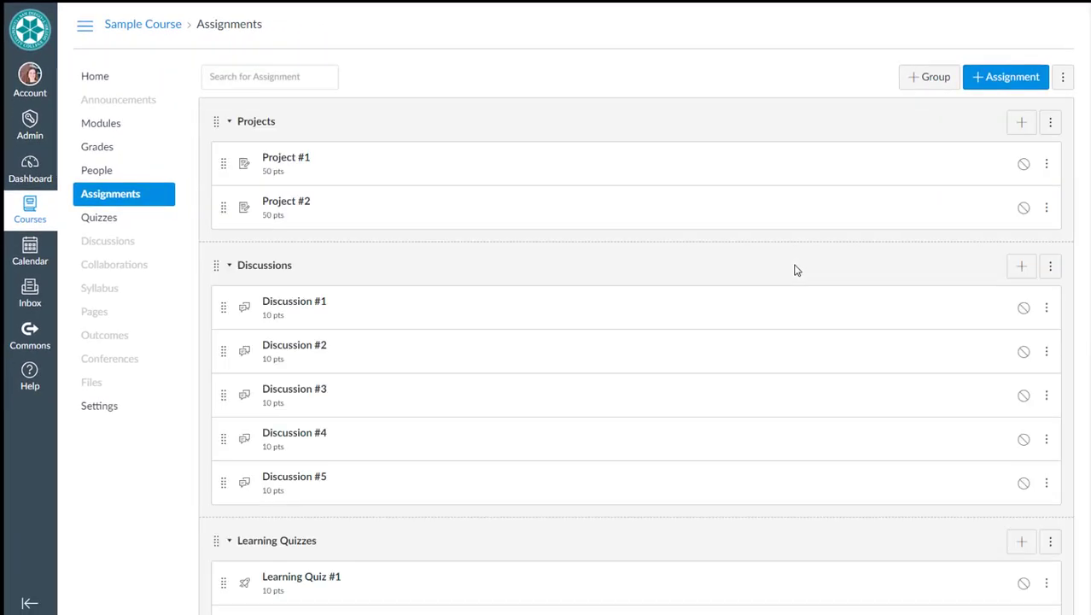
{"action": "left_click", "coordinate": [1023, 165]}
{"action": "left_click", "coordinate": [1023, 308]}
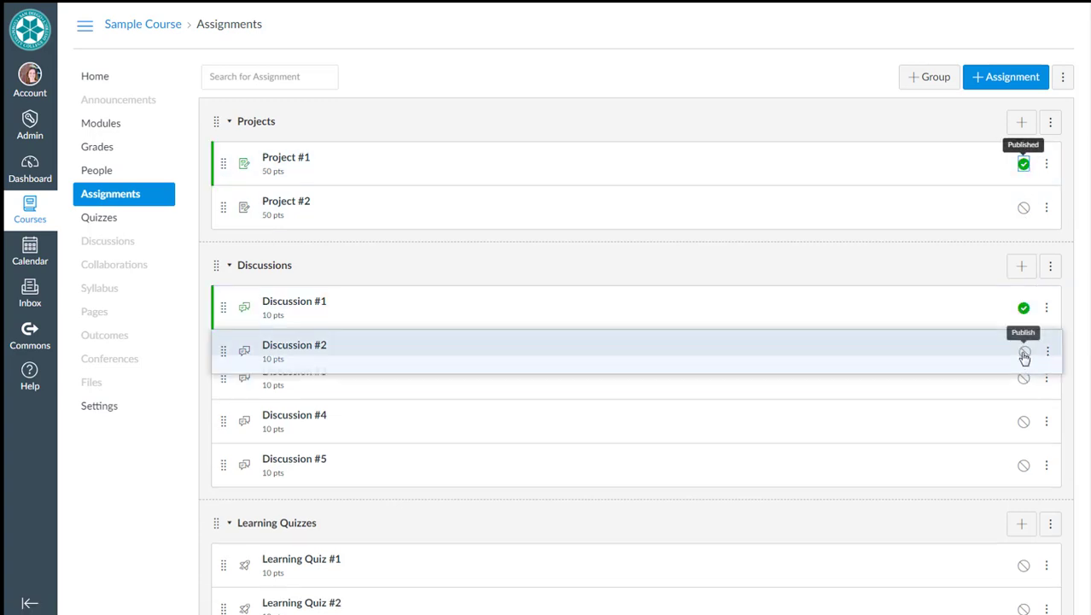
{"action": "left_click", "coordinate": [1023, 350]}
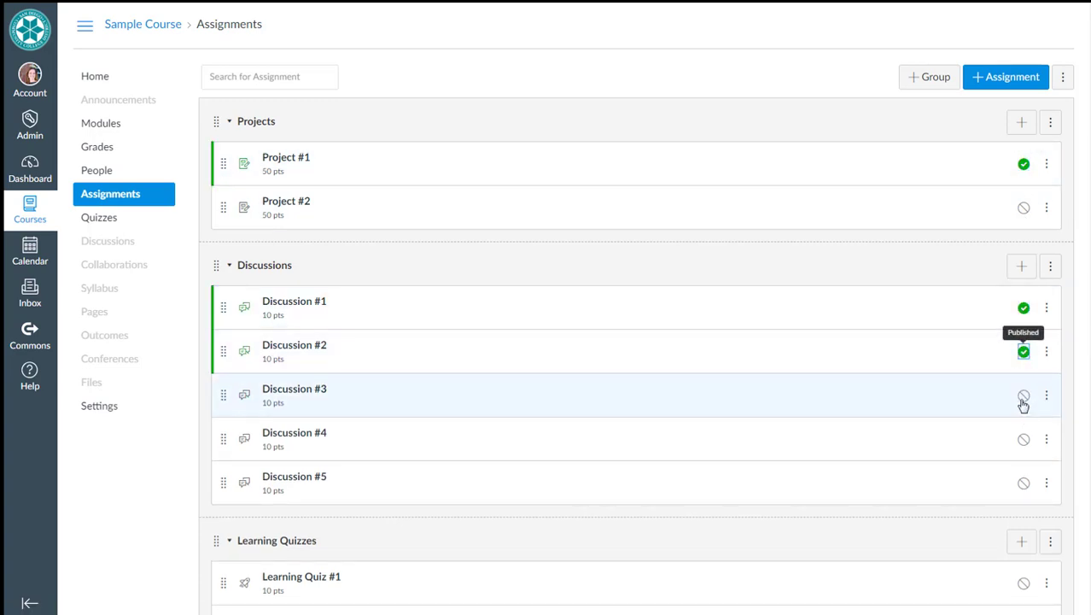
{"action": "left_click", "coordinate": [1023, 395]}
Step: Publish Learning Quizzes #1–#5 and return to the gradebook
{"action": "scroll", "coordinate": [949, 424], "scroll_direction": "down", "scroll_amount": 3}
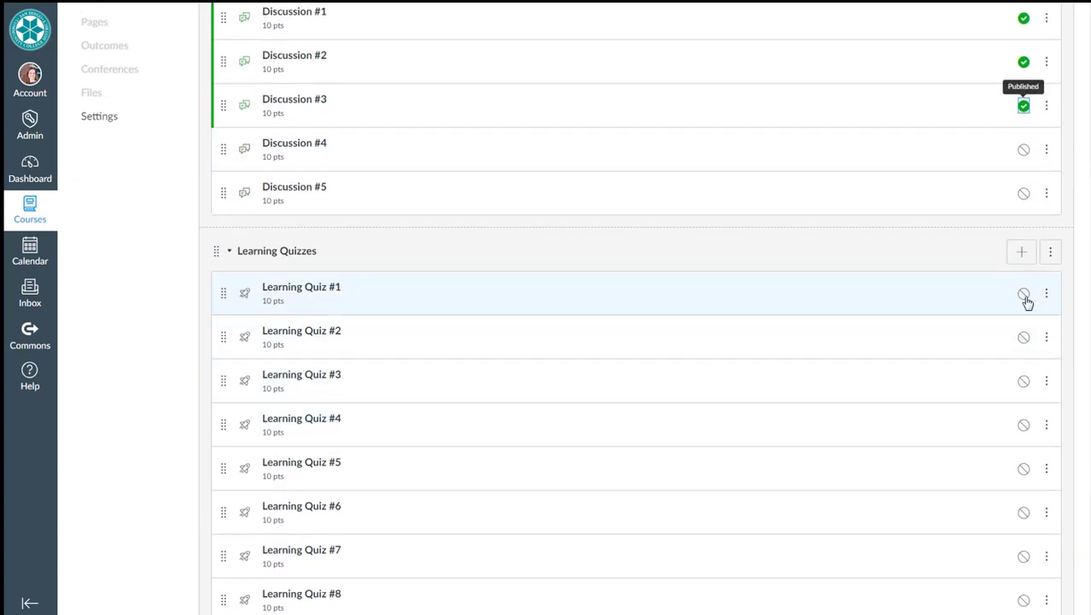
{"action": "left_click", "coordinate": [1024, 293]}
{"action": "left_click", "coordinate": [1023, 336]}
{"action": "left_click", "coordinate": [1024, 381]}
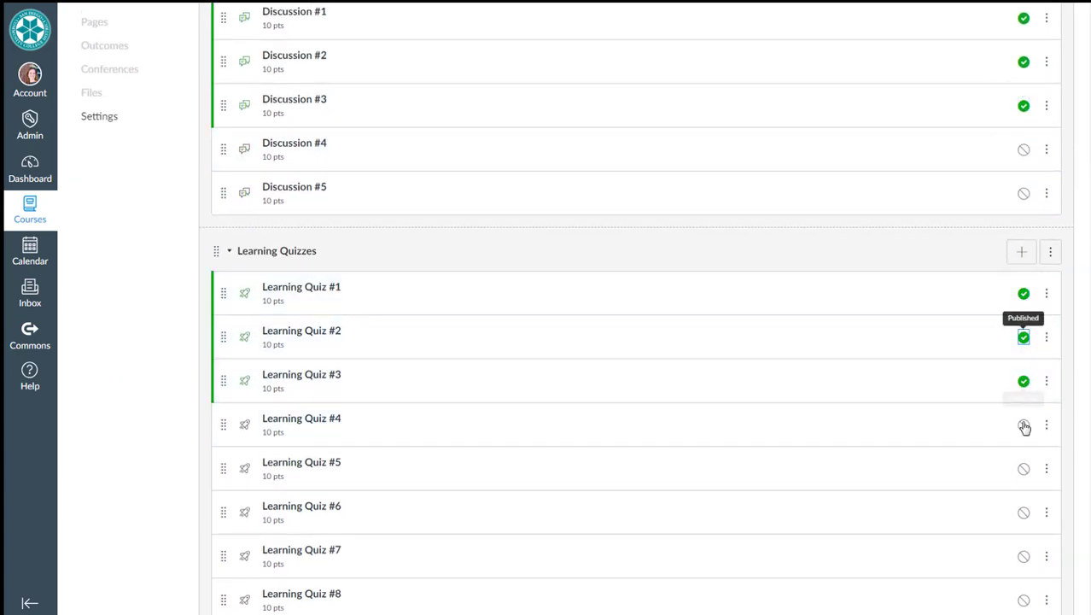
{"action": "left_click", "coordinate": [1024, 424]}
{"action": "left_click", "coordinate": [1023, 467]}
{"action": "scroll", "coordinate": [760, 373], "scroll_direction": "up", "scroll_amount": 3}
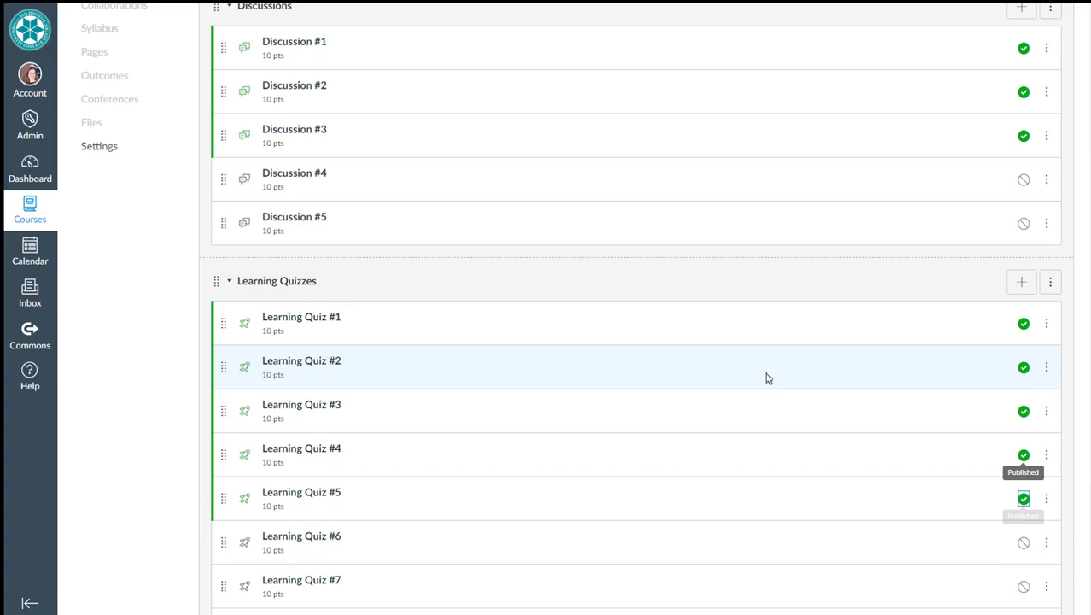
{"action": "left_click", "coordinate": [109, 150]}
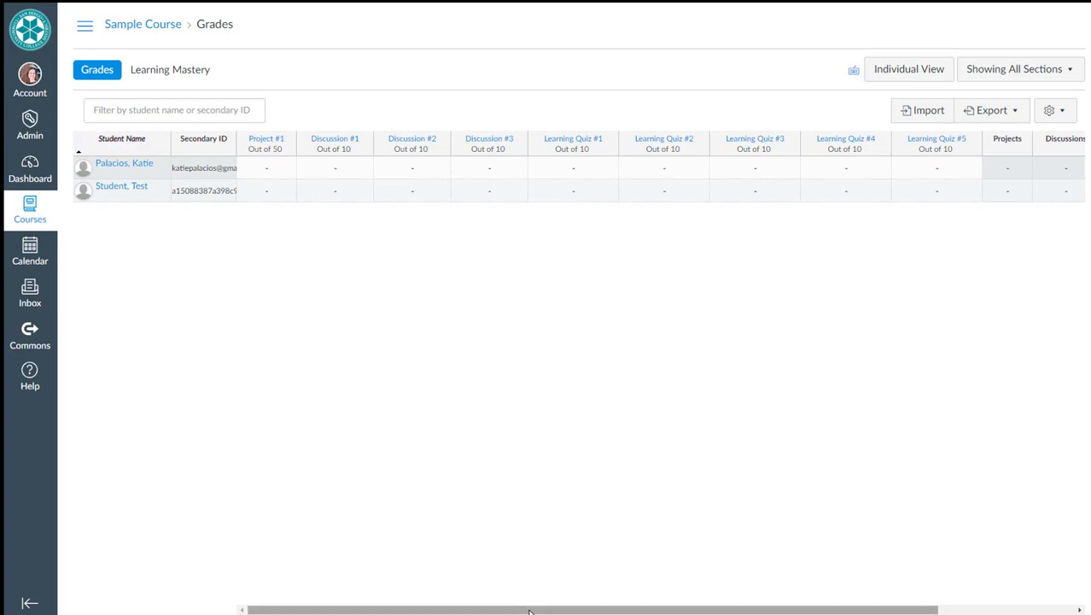
Step: Give the test student 10 on each of Learning Quizzes #1–#4
{"action": "left_click_drag", "start_coordinate": [599, 610], "coordinate": [736, 610]}
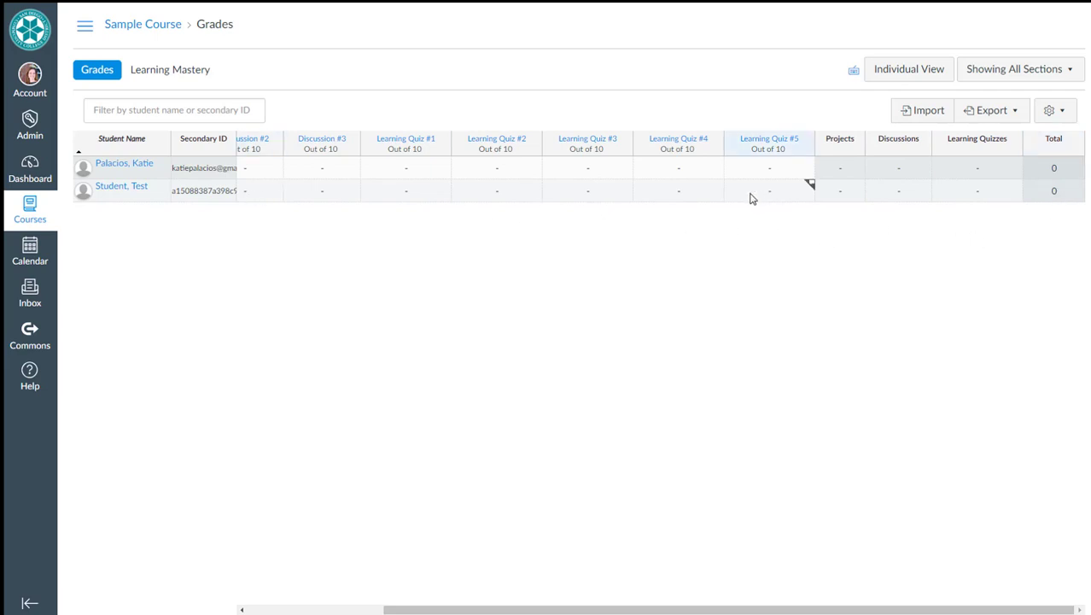
{"action": "left_click", "coordinate": [406, 195]}
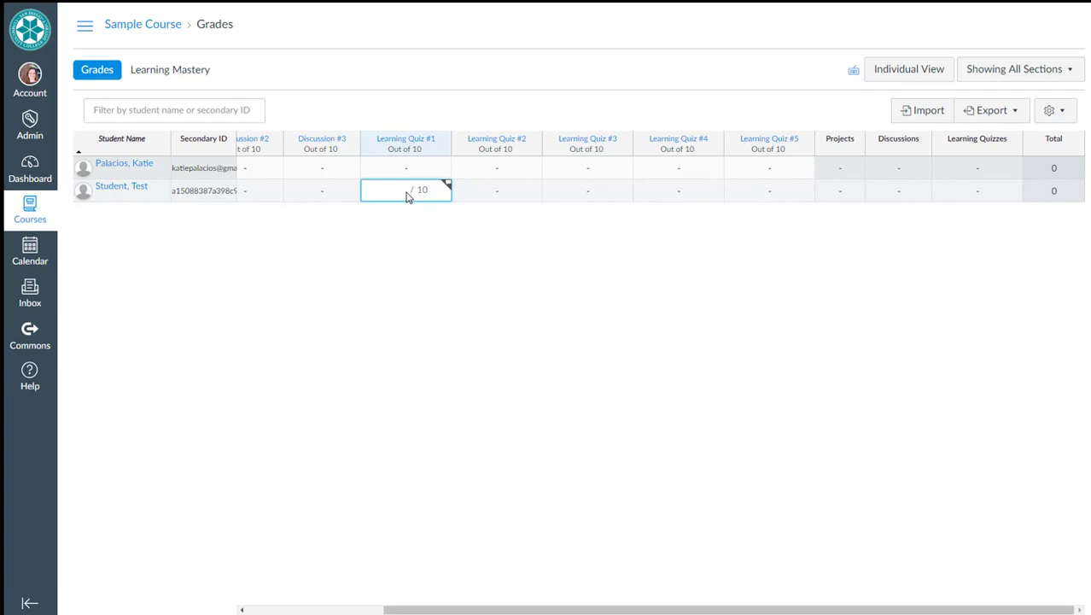
{"action": "type", "text": "10"}
{"action": "left_click", "coordinate": [496, 196]}
{"action": "type", "text": "10"}
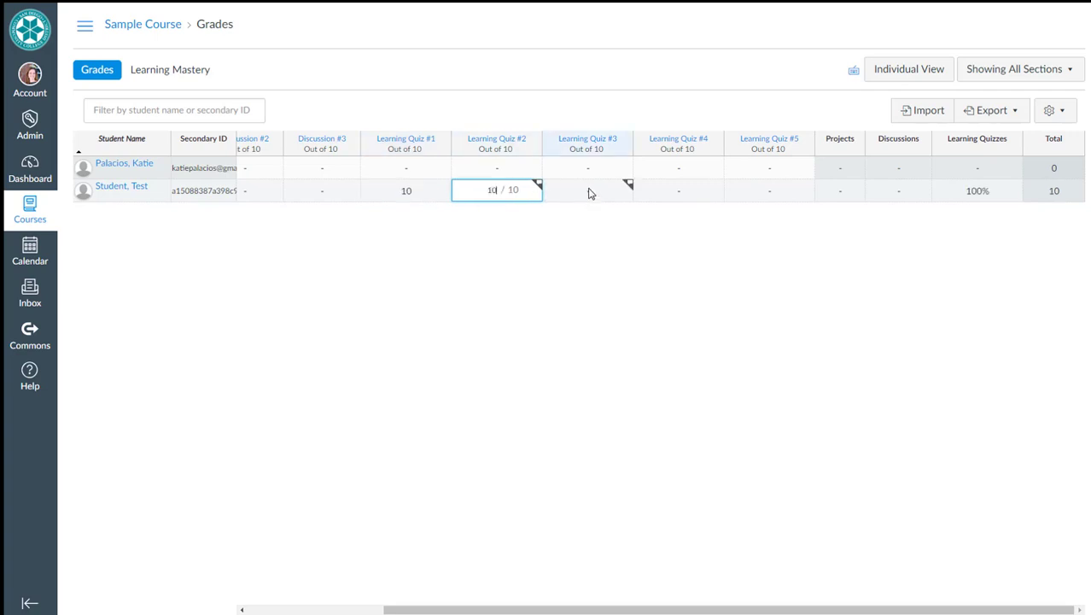
{"action": "left_click", "coordinate": [588, 193]}
{"action": "type", "text": "10"}
{"action": "left_click", "coordinate": [680, 195]}
{"action": "type", "text": "10"}
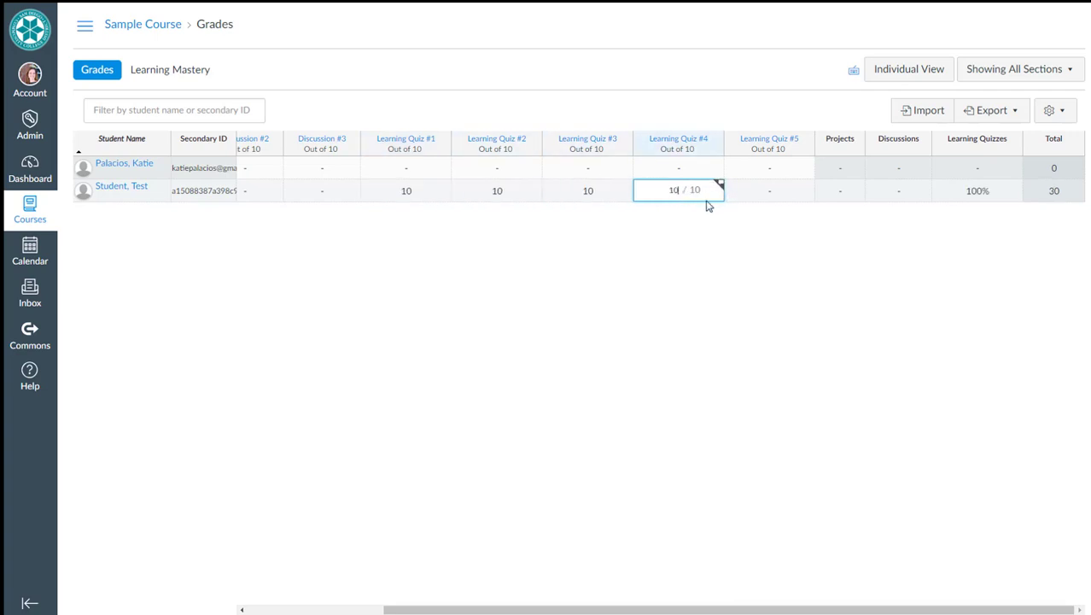
{"action": "key", "text": "Return"}
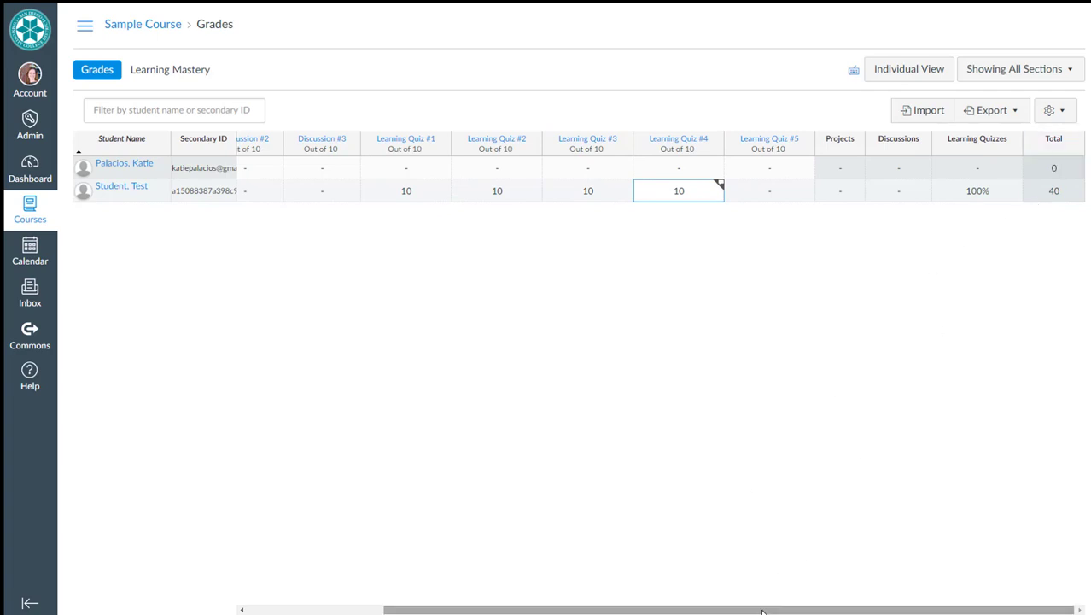
Step: Give the test student 10 on Discussions #3 and #2 and 0 on Discussion #1
{"action": "left_click_drag", "start_coordinate": [762, 611], "coordinate": [502, 603]}
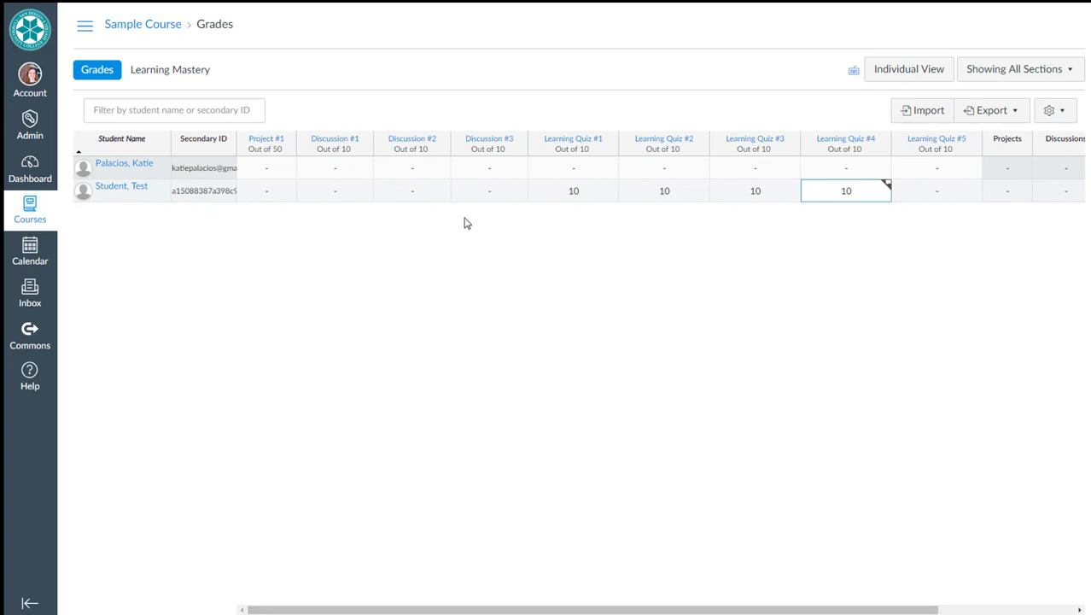
{"action": "left_click", "coordinate": [506, 196]}
{"action": "type", "text": "10"}
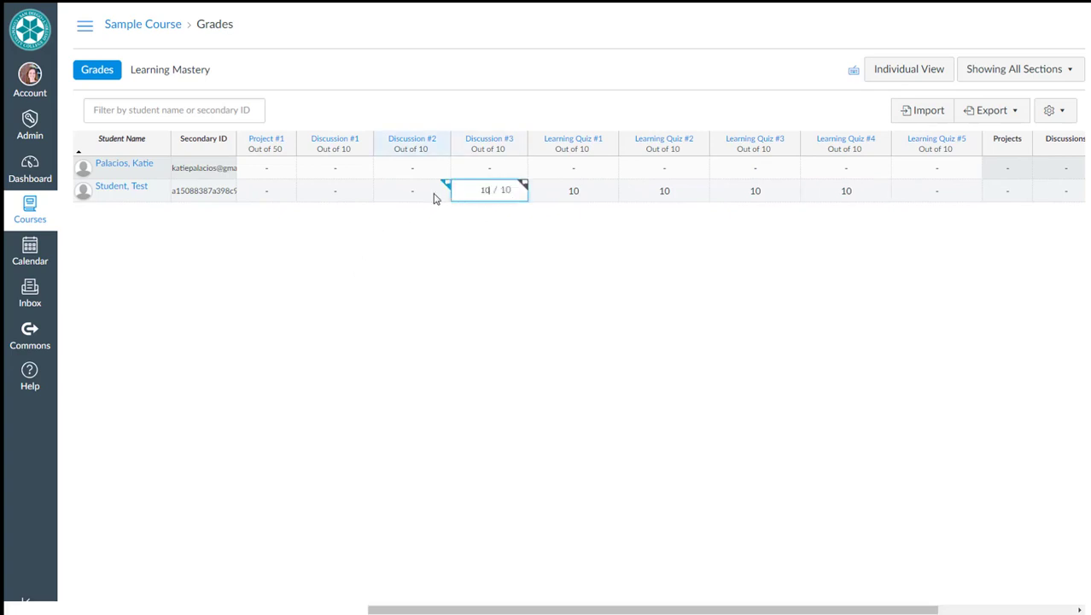
{"action": "left_click", "coordinate": [418, 196]}
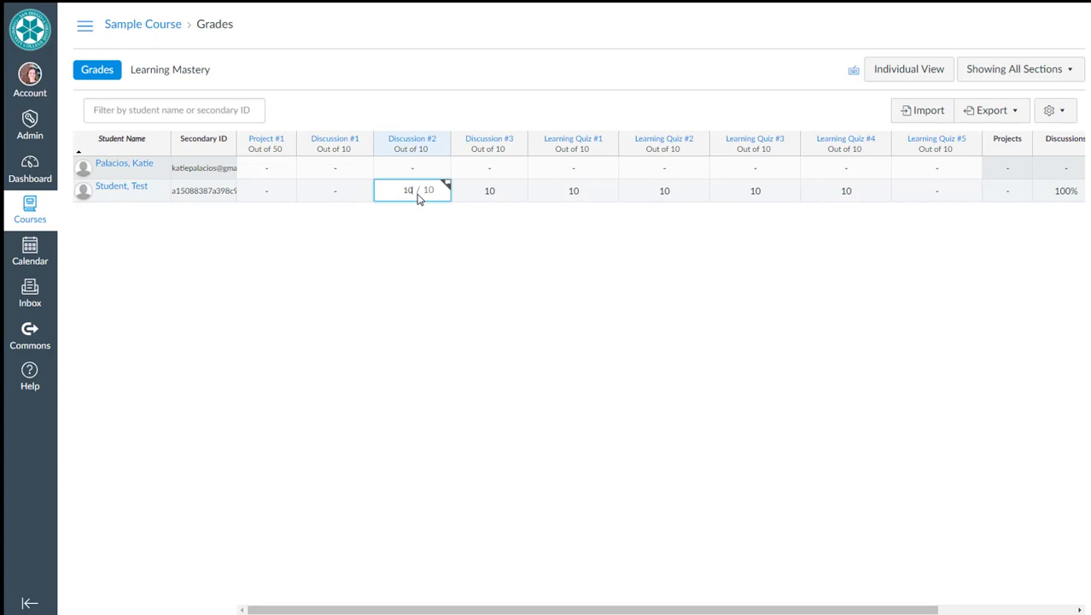
{"action": "type", "text": "10"}
{"action": "left_click", "coordinate": [336, 197]}
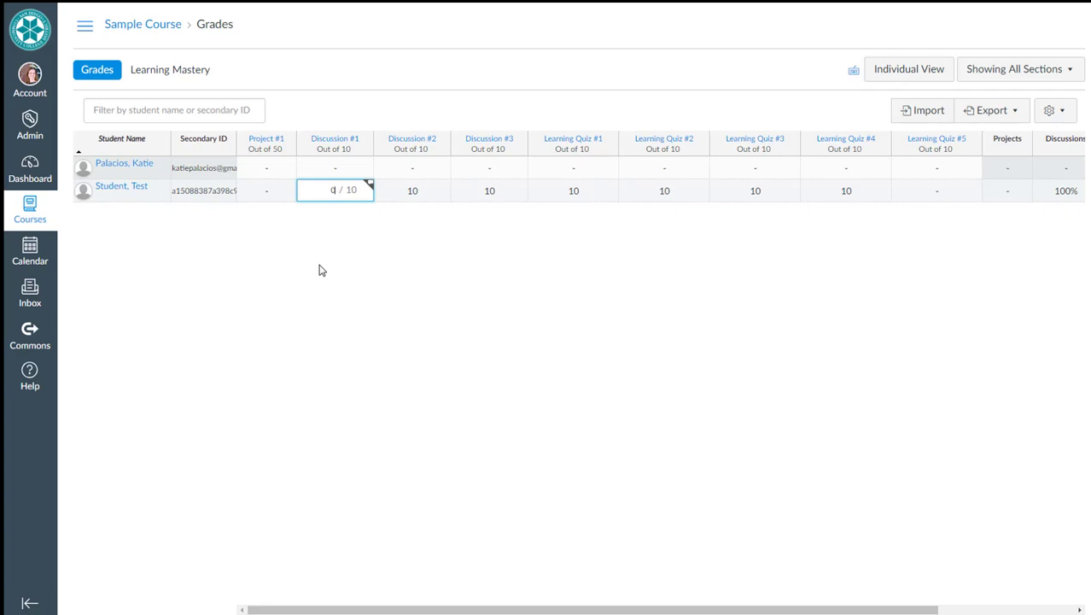
{"action": "key", "text": "Tab"}
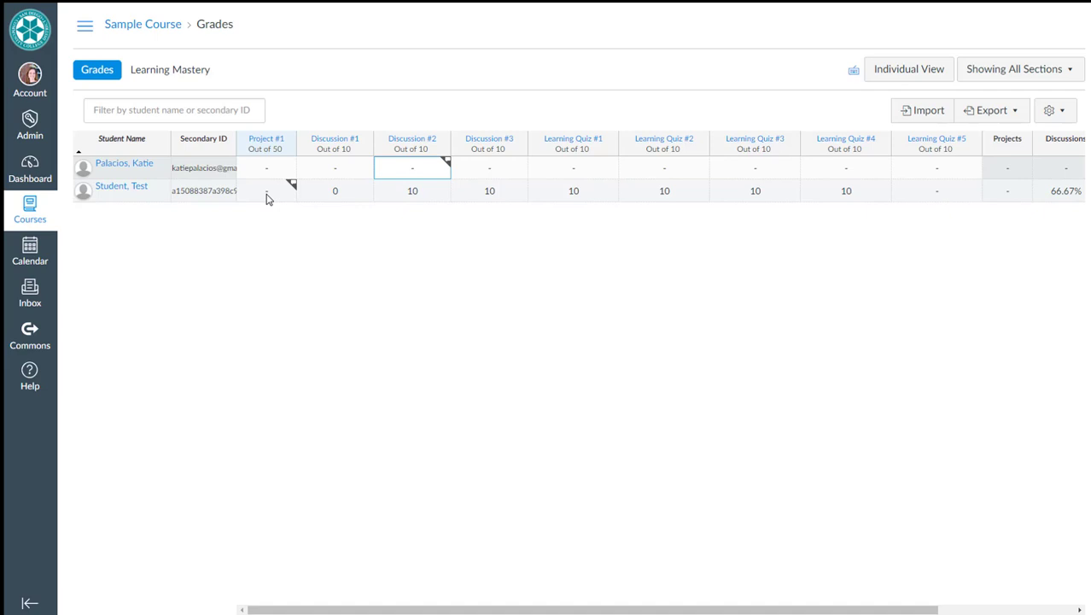
Step: Enter 50 for Project #1 and 0 for Learning Quiz #5, bringing the total to 110
{"action": "left_click", "coordinate": [271, 192]}
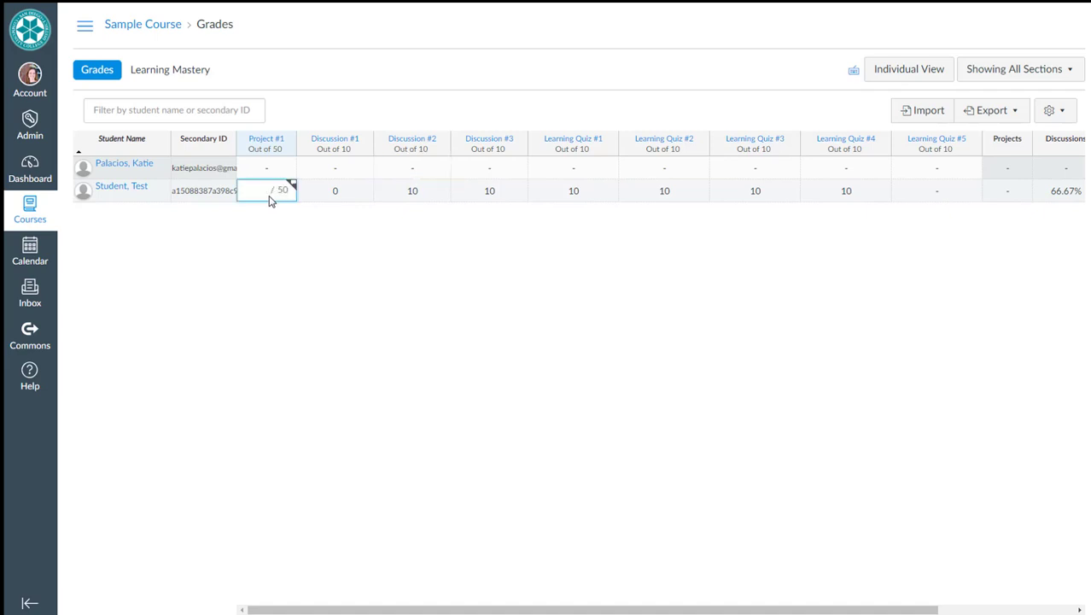
{"action": "type", "text": "50"}
{"action": "key", "text": "Tab"}
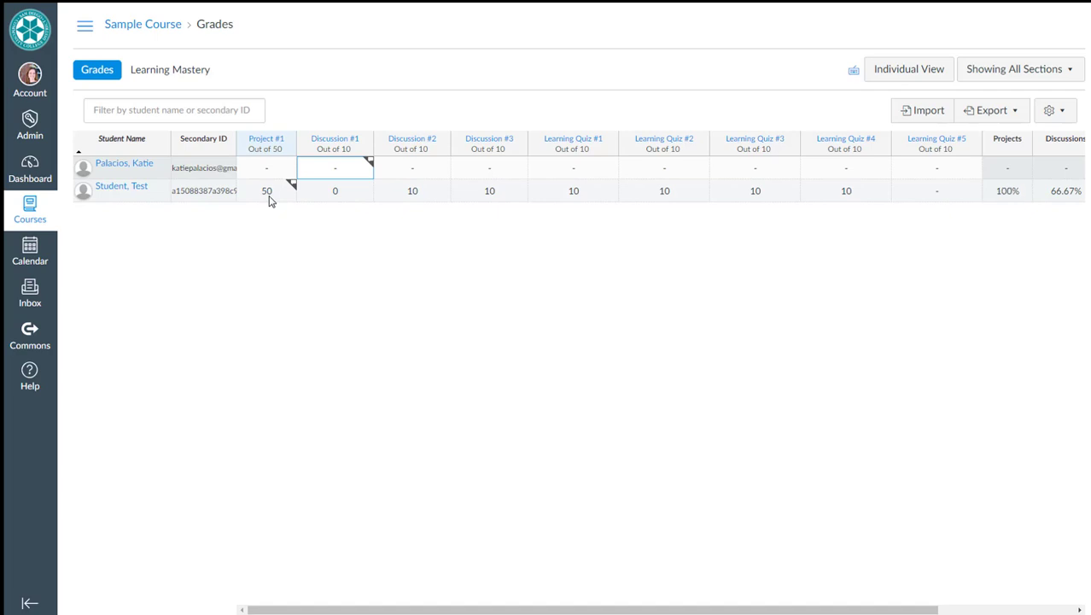
{"action": "left_click", "coordinate": [936, 195]}
{"action": "type", "text": "0"}
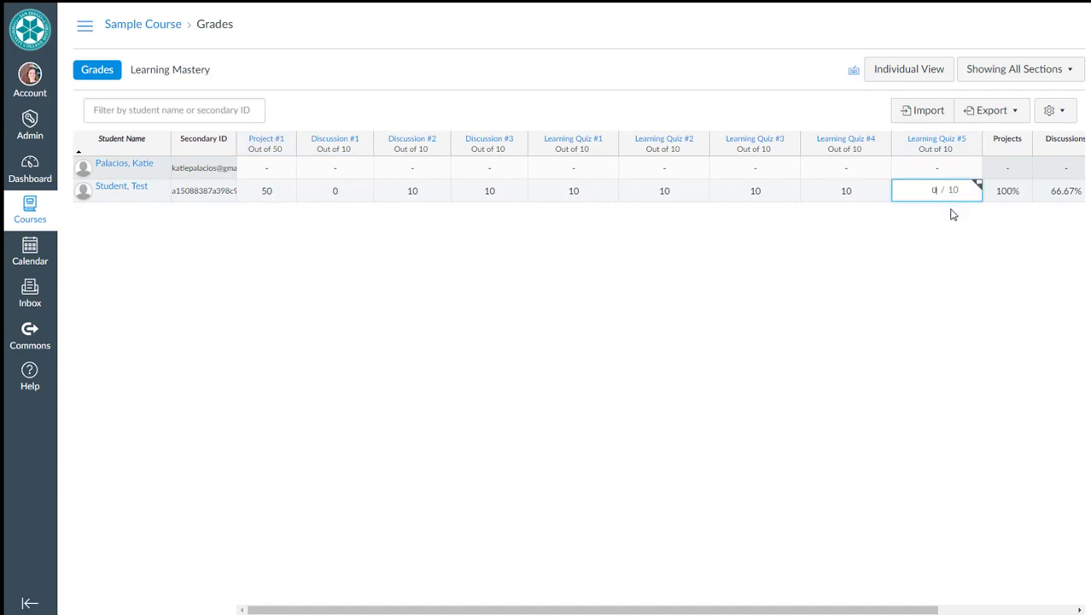
{"action": "key", "text": "Return"}
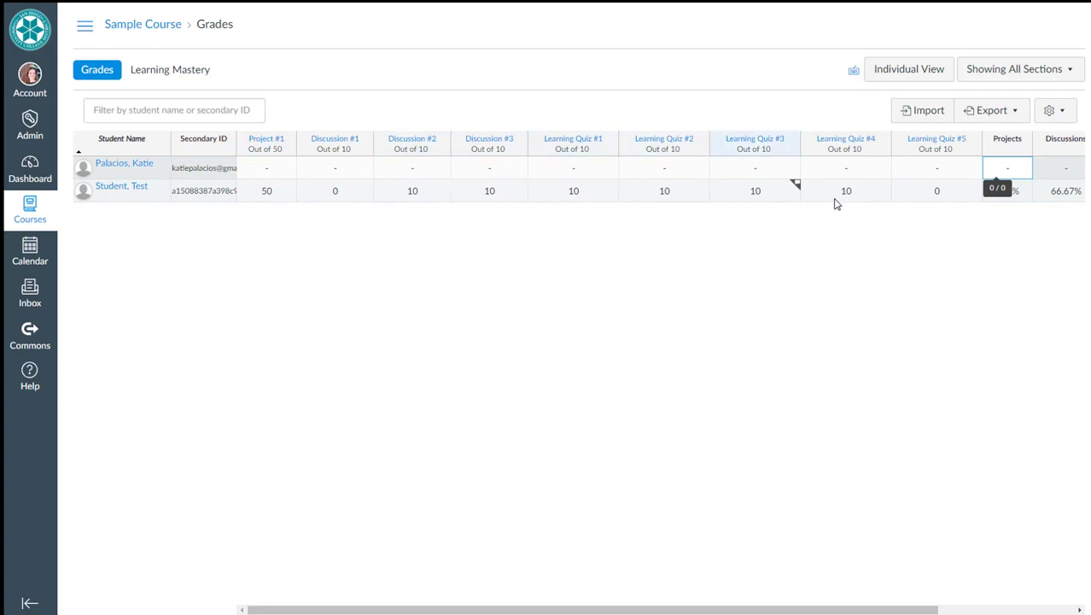
{"action": "left_click_drag", "start_coordinate": [793, 611], "coordinate": [960, 610]}
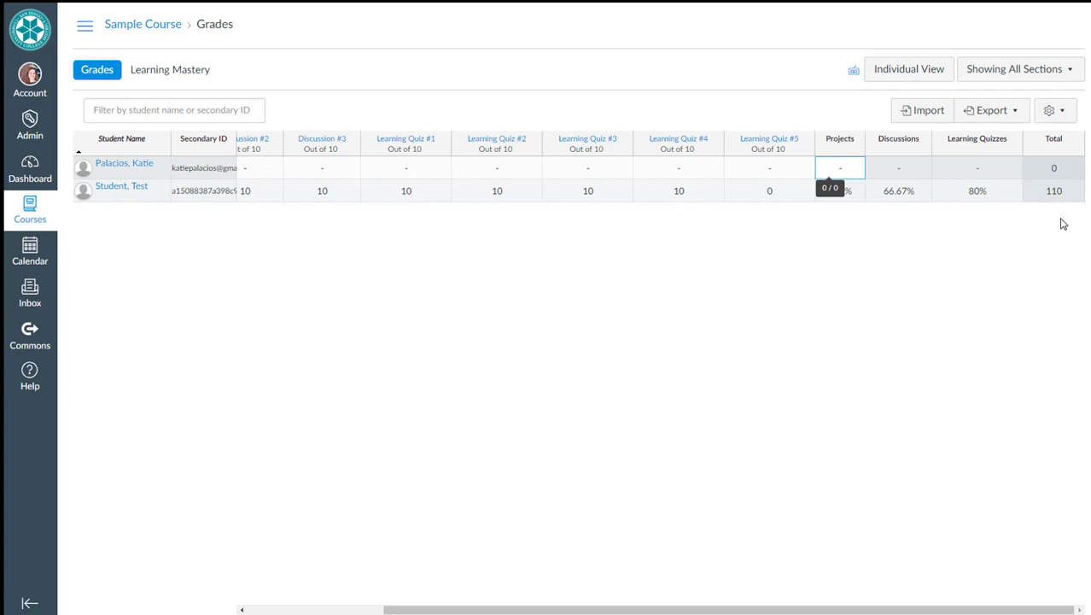
{"action": "left_click", "coordinate": [85, 25]}
Step: On the Assignments page, publish Project #2 and Discussions #4 and #5
{"action": "left_click", "coordinate": [122, 205]}
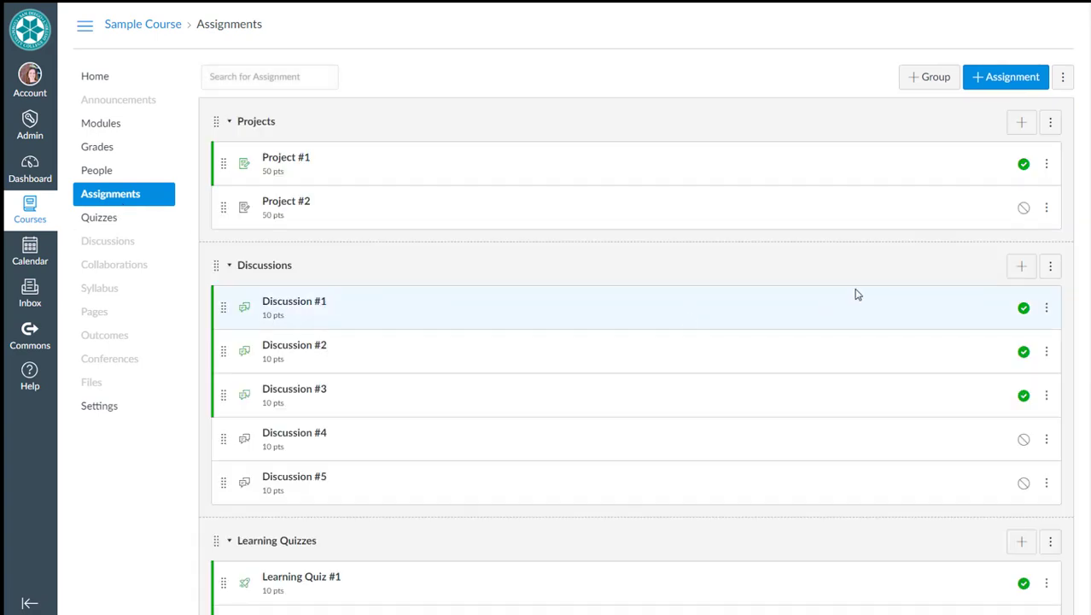
{"action": "left_click", "coordinate": [1024, 206]}
{"action": "left_click", "coordinate": [1023, 438]}
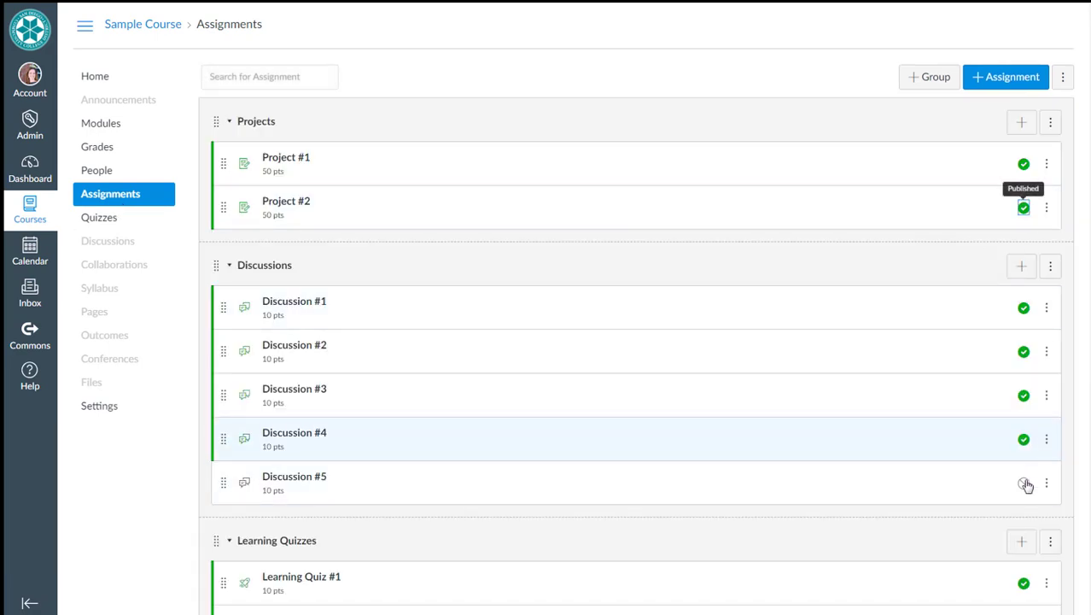
{"action": "left_click", "coordinate": [1024, 484]}
Step: Publish Learning Quizzes #6–#10
{"action": "scroll", "coordinate": [1013, 493], "scroll_direction": "down", "scroll_amount": 4}
{"action": "scroll", "coordinate": [1026, 548], "scroll_direction": "down", "scroll_amount": 2}
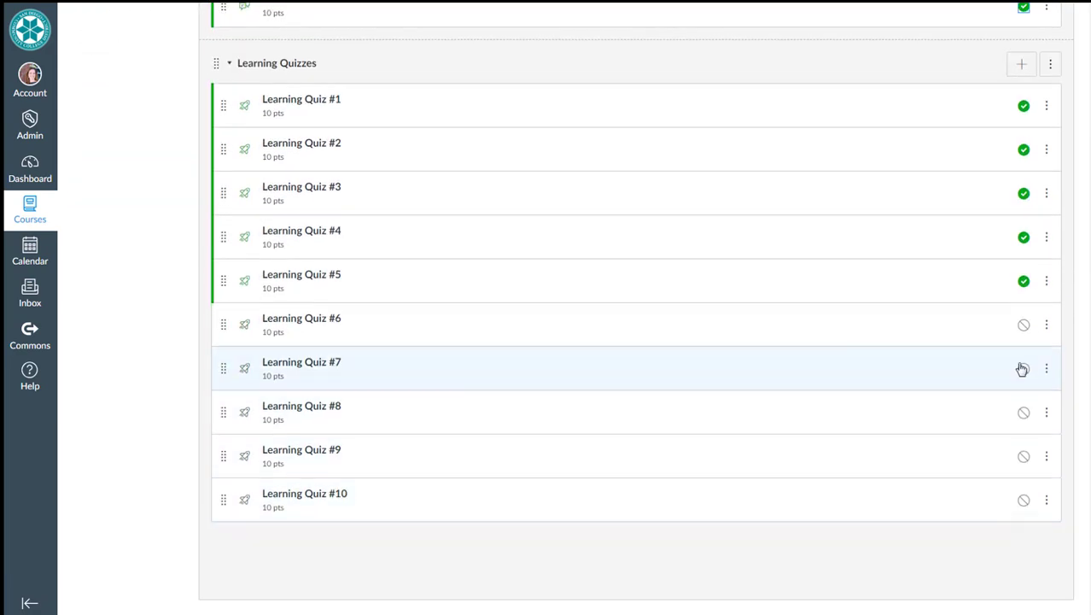
{"action": "left_click", "coordinate": [1024, 327]}
{"action": "left_click", "coordinate": [1023, 368]}
{"action": "left_click", "coordinate": [1023, 412]}
{"action": "left_click", "coordinate": [1023, 456]}
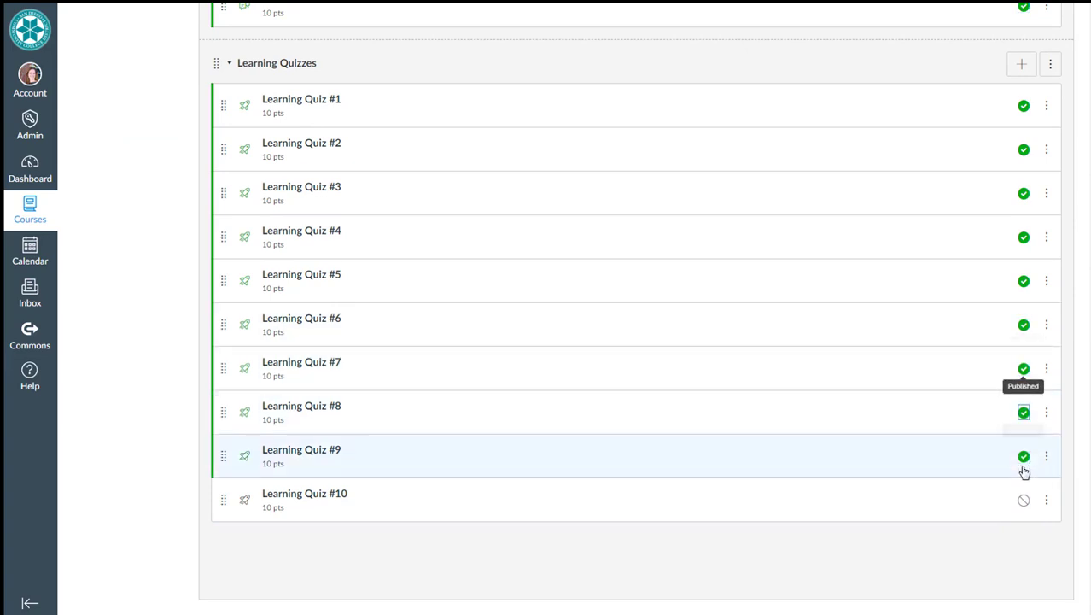
{"action": "left_click", "coordinate": [1024, 501]}
{"action": "scroll", "coordinate": [349, 224], "scroll_direction": "up", "scroll_amount": 6}
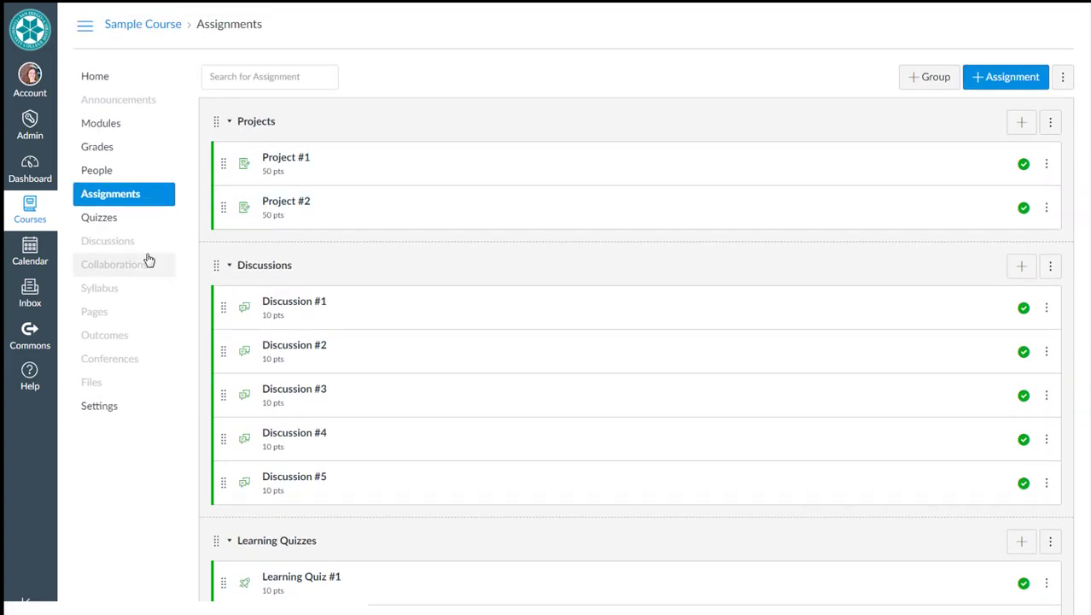
Step: In the gradebook, enter 40 for Project #2, 8 for Discussion #4 and 6 for Discussion #5
{"action": "left_click", "coordinate": [106, 150]}
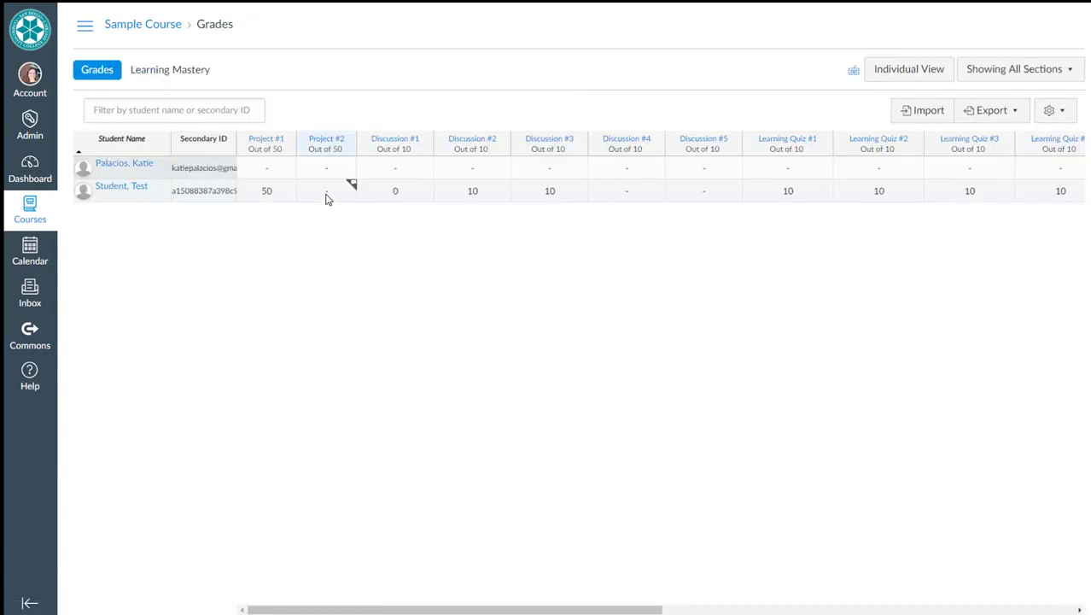
{"action": "left_click", "coordinate": [325, 196]}
{"action": "left_click", "coordinate": [633, 201]}
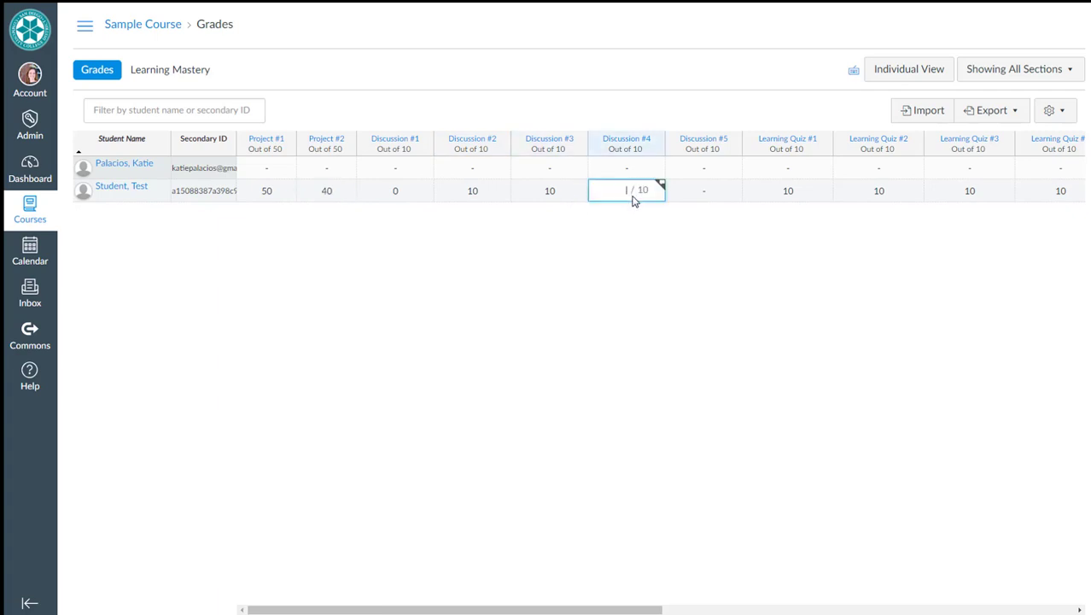
{"action": "type", "text": "8"}
{"action": "left_click", "coordinate": [702, 190]}
{"action": "type", "text": "8"}
{"action": "left_click", "coordinate": [831, 609]}
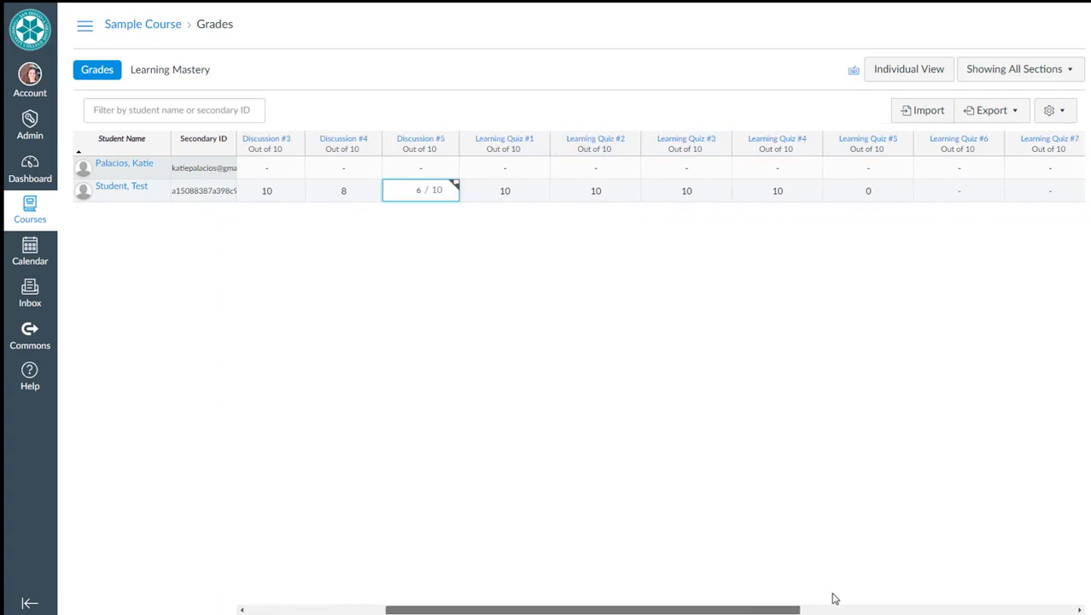
Step: Score Learning Quizzes #6–#10 as 8, 9, 2, 0 and 5, bringing the total to 188
{"action": "left_click", "coordinate": [429, 196]}
{"action": "type", "text": "8"}
{"action": "left_click", "coordinate": [505, 189]}
{"action": "type", "text": "9"}
{"action": "left_click", "coordinate": [593, 198]}
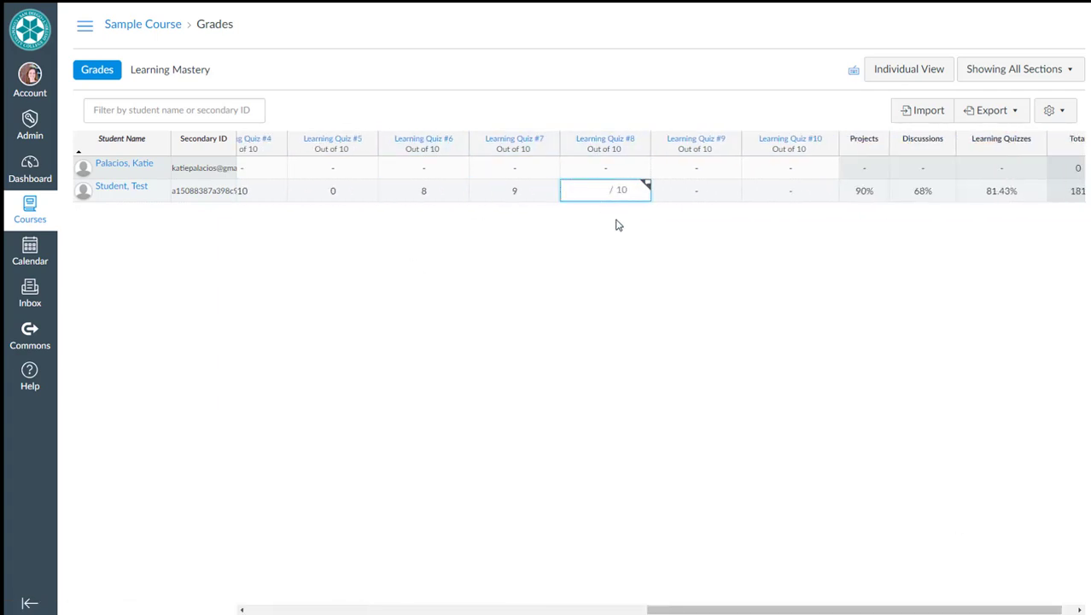
{"action": "type", "text": "2"}
{"action": "left_click", "coordinate": [695, 195]}
{"action": "type", "text": "0"}
{"action": "left_click", "coordinate": [786, 187]}
{"action": "type", "text": "5"}
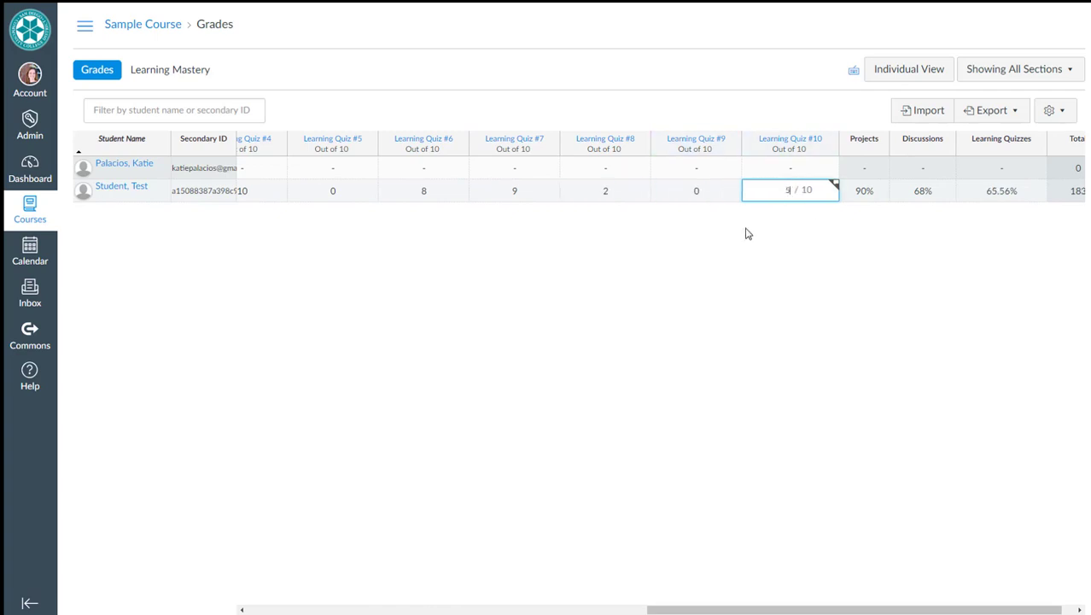
{"action": "key", "text": "Tab"}
{"action": "left_click_drag", "start_coordinate": [712, 610], "coordinate": [724, 609]}
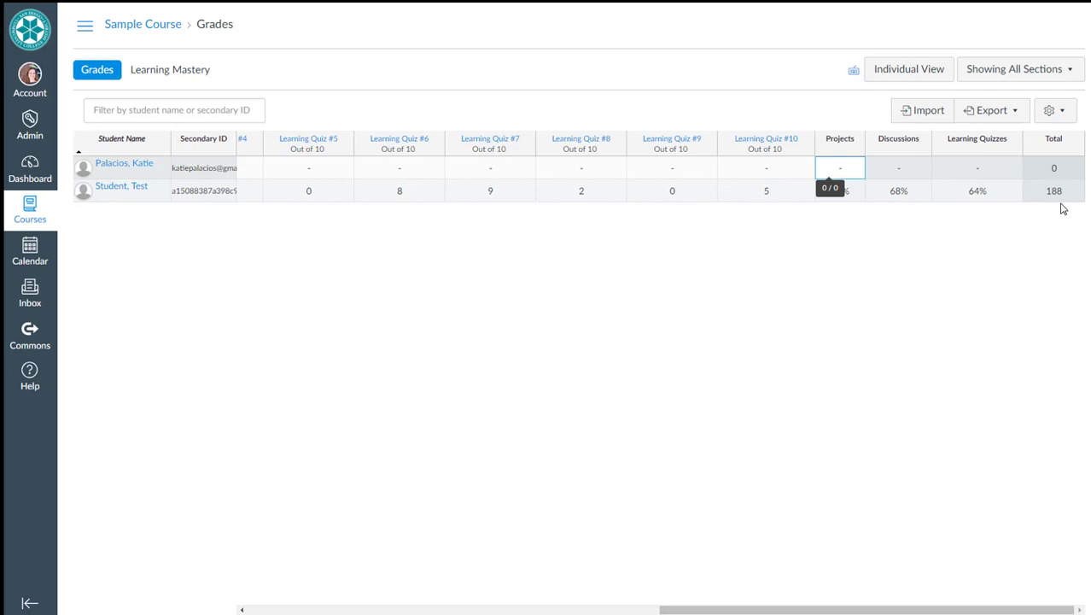
{"action": "left_click", "coordinate": [85, 26]}
{"action": "left_click", "coordinate": [98, 291]}
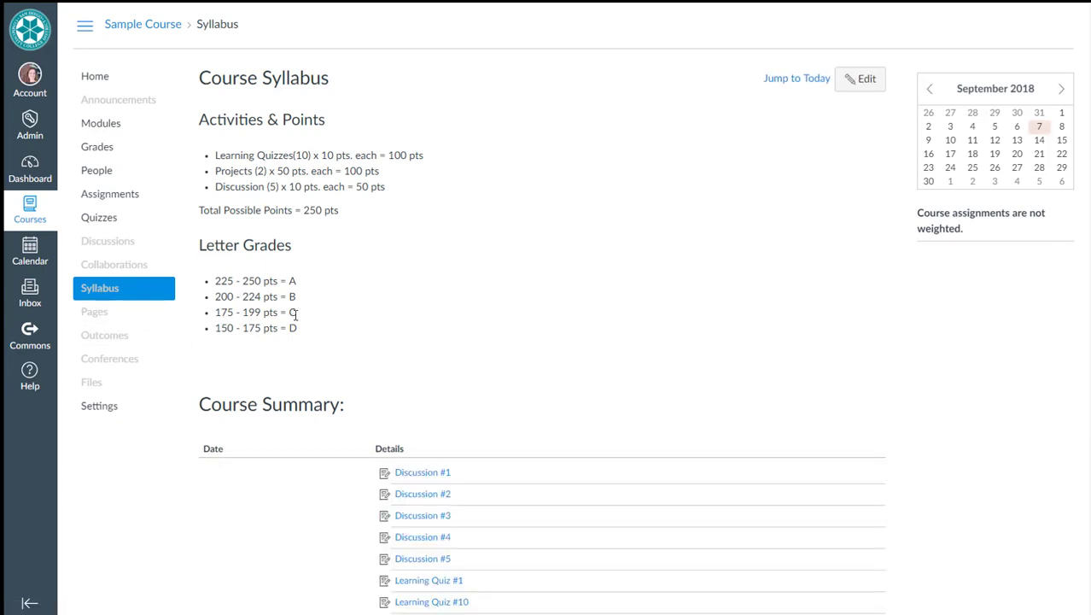
{"action": "left_click", "coordinate": [109, 152]}
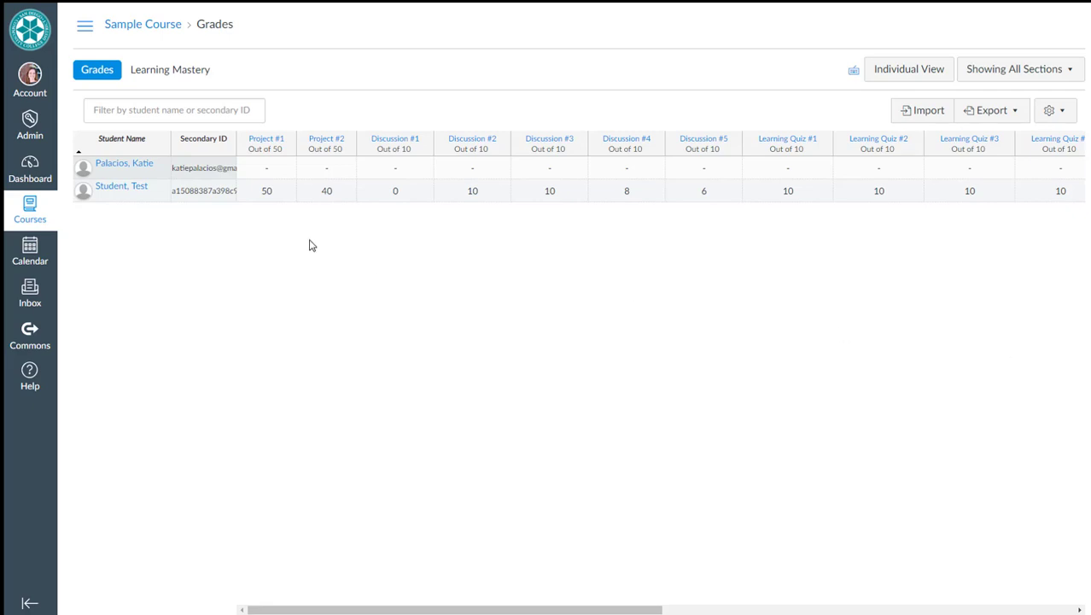
Step: Turn on Enable course grading scheme in the course settings
{"action": "left_click", "coordinate": [86, 35]}
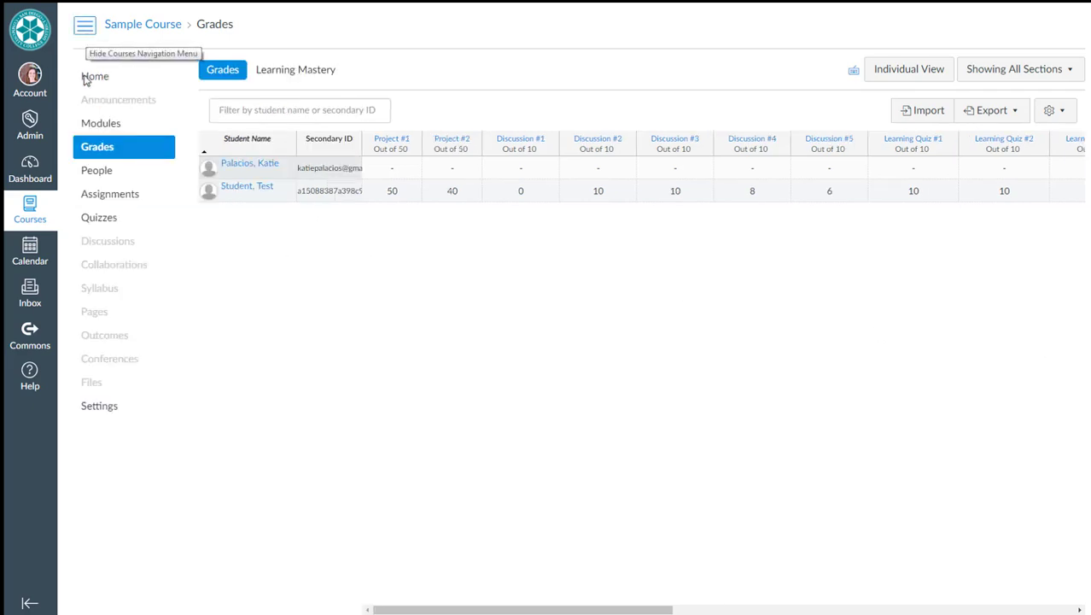
{"action": "left_click", "coordinate": [113, 407]}
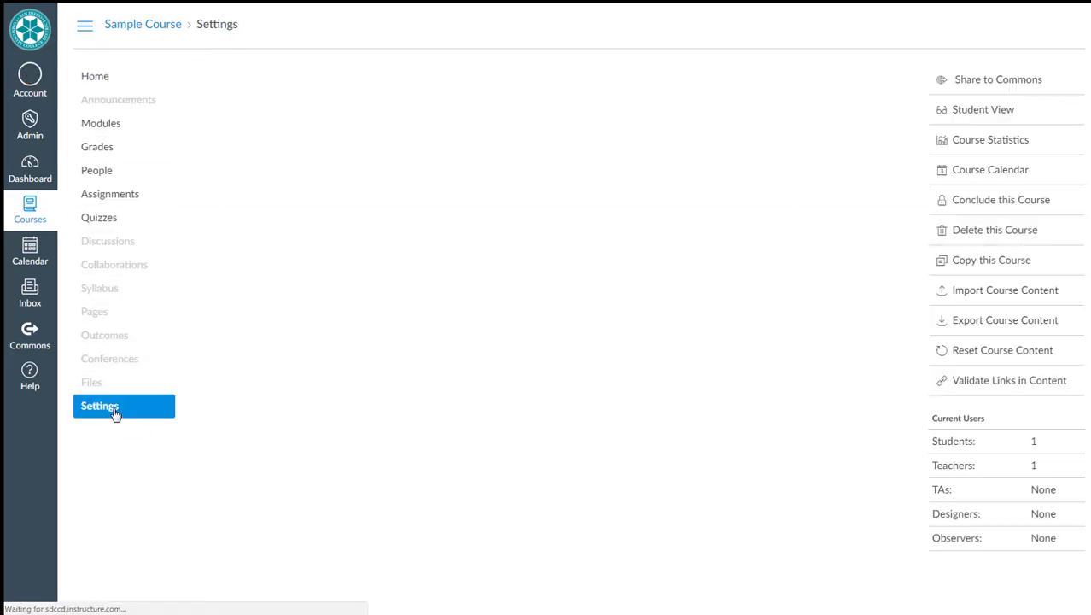
{"action": "scroll", "coordinate": [596, 388], "scroll_direction": "down", "scroll_amount": 1}
{"action": "scroll", "coordinate": [596, 388], "scroll_direction": "down", "scroll_amount": 3}
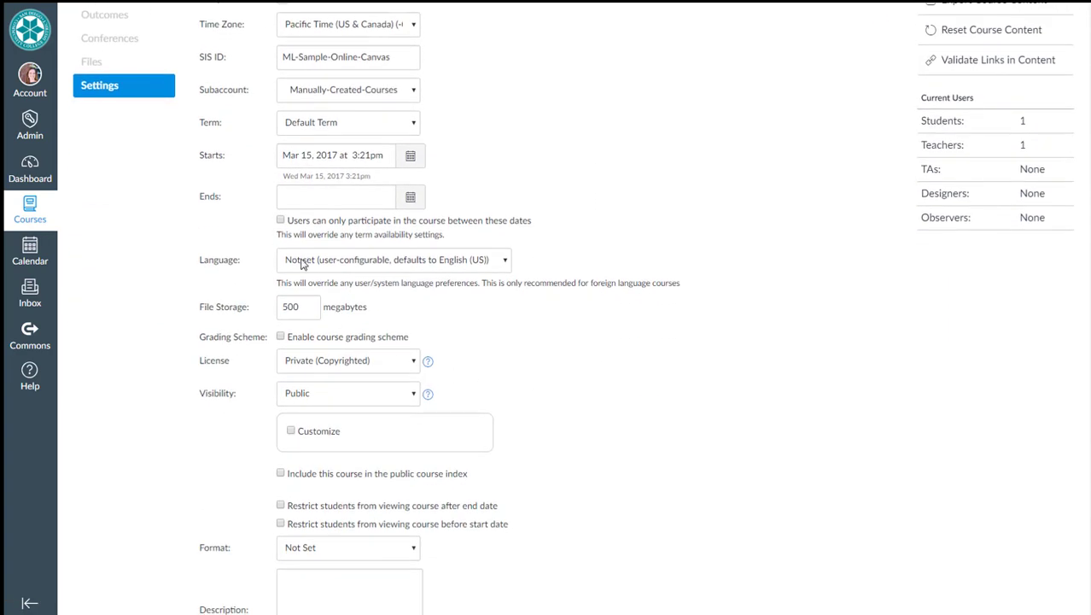
{"action": "left_click", "coordinate": [280, 337]}
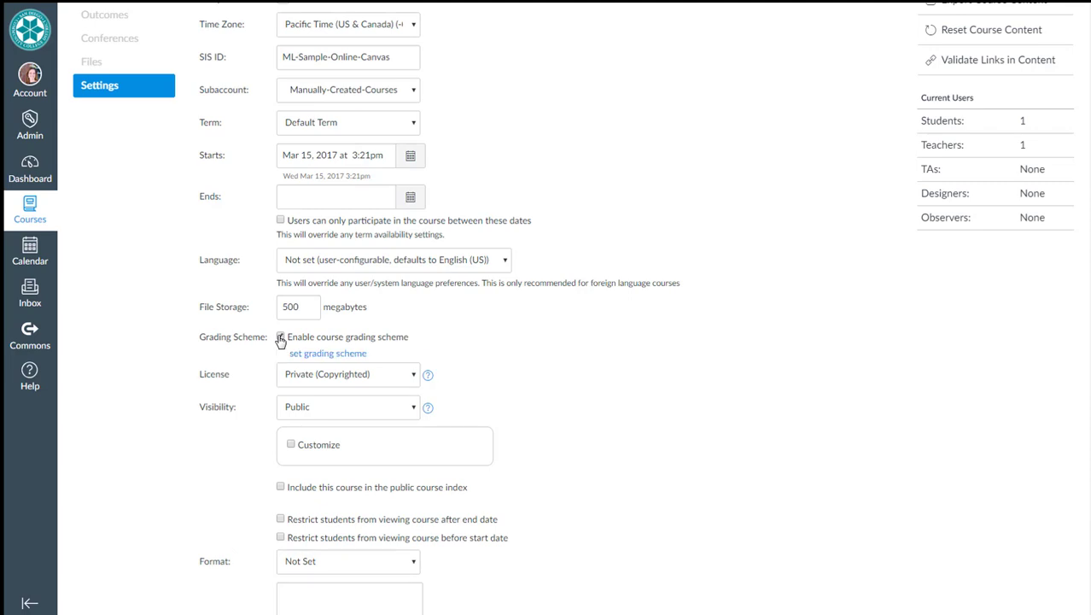
Step: Apply the Standard Scheme (A 90%, B 80%, C 70%, D 60%) as the course grading standard
{"action": "left_click", "coordinate": [317, 354]}
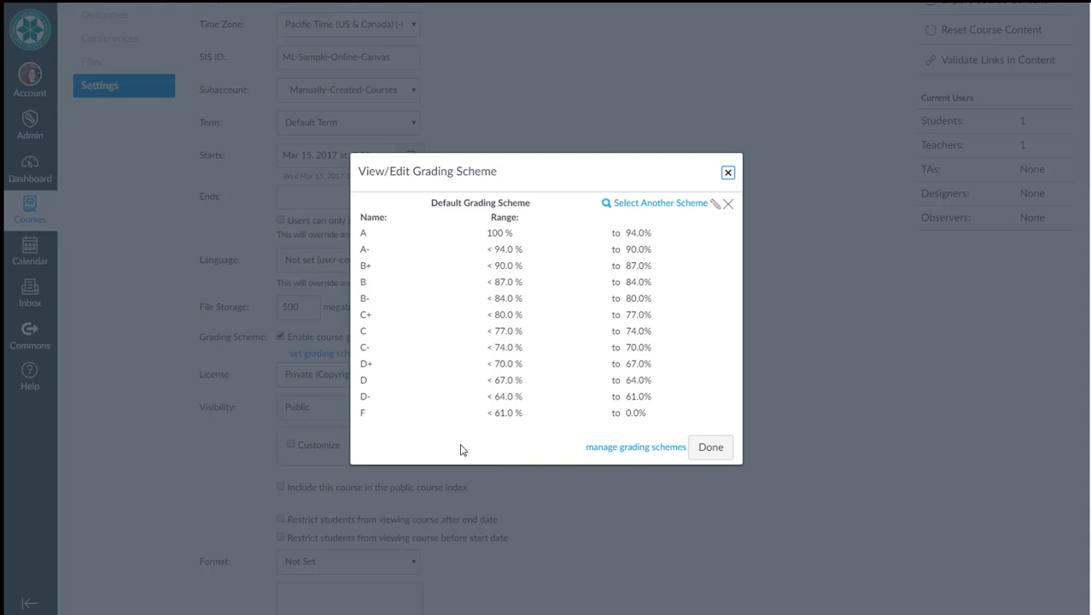
{"action": "left_click", "coordinate": [660, 203]}
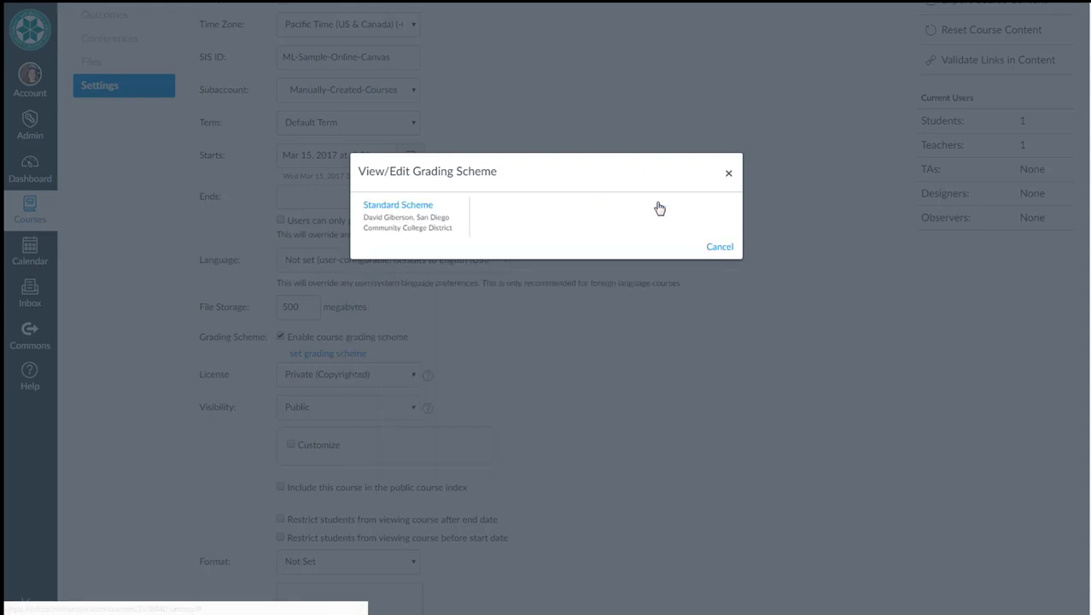
{"action": "left_click", "coordinate": [408, 207]}
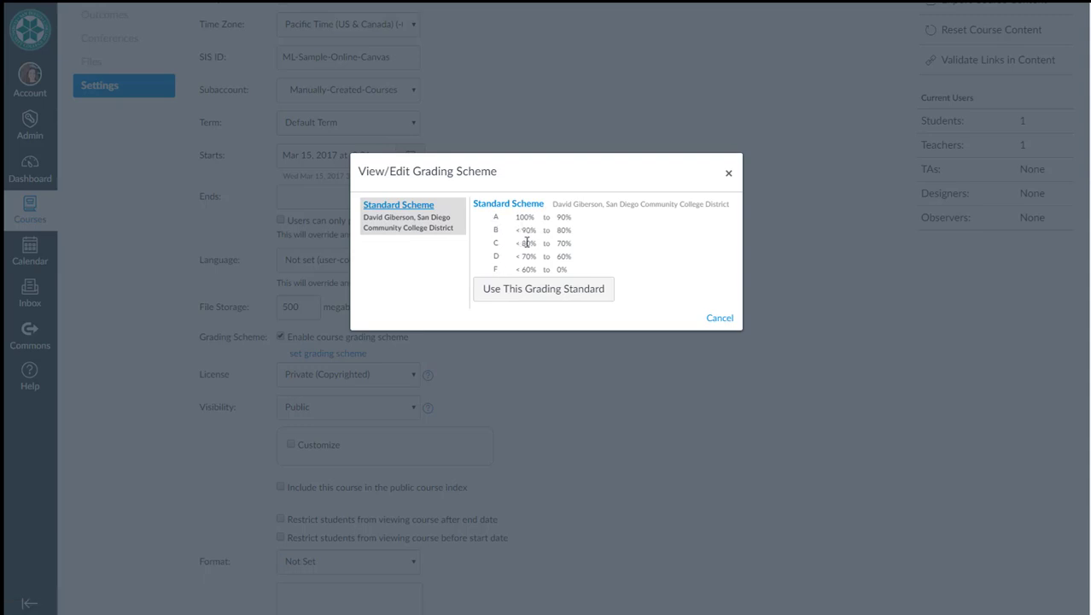
{"action": "left_click", "coordinate": [520, 291]}
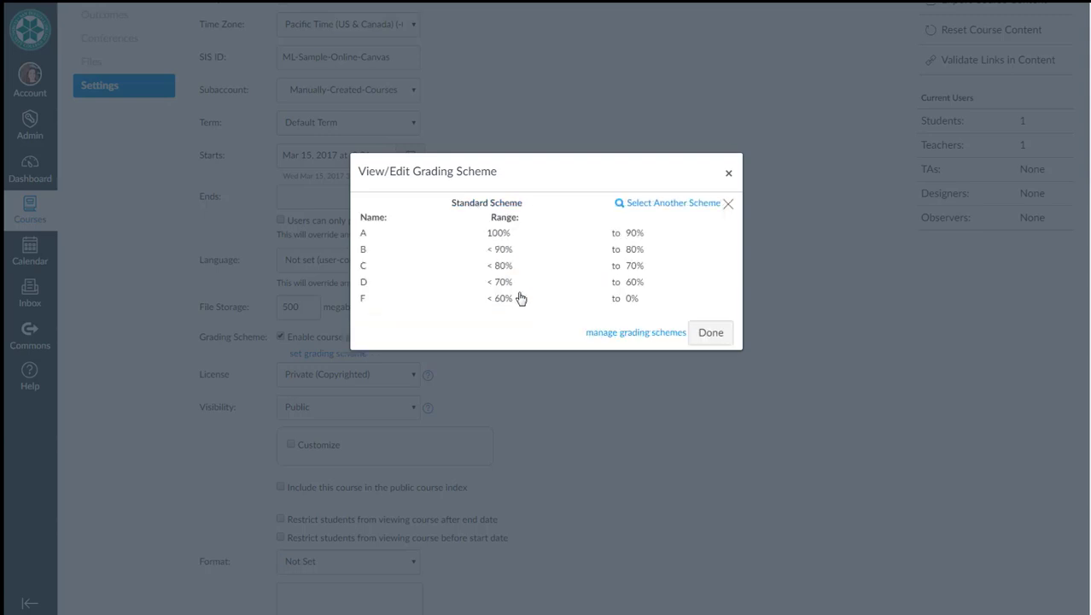
{"action": "left_click", "coordinate": [704, 332]}
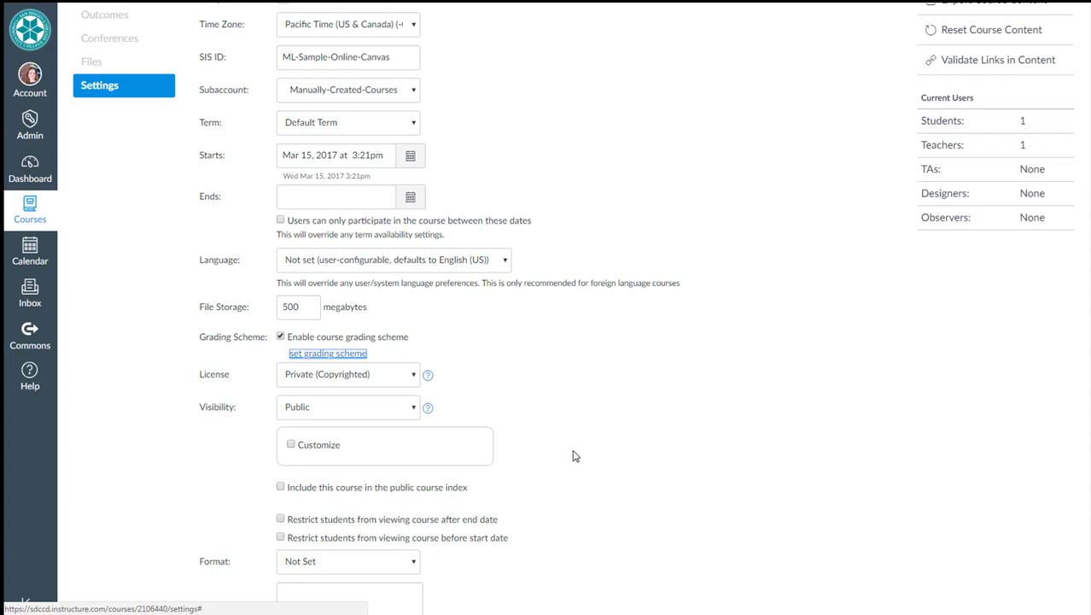
Step: Save the course details and confirm the gradebook total shows 75.2%, a C
{"action": "scroll", "coordinate": [575, 454], "scroll_direction": "down", "scroll_amount": 2}
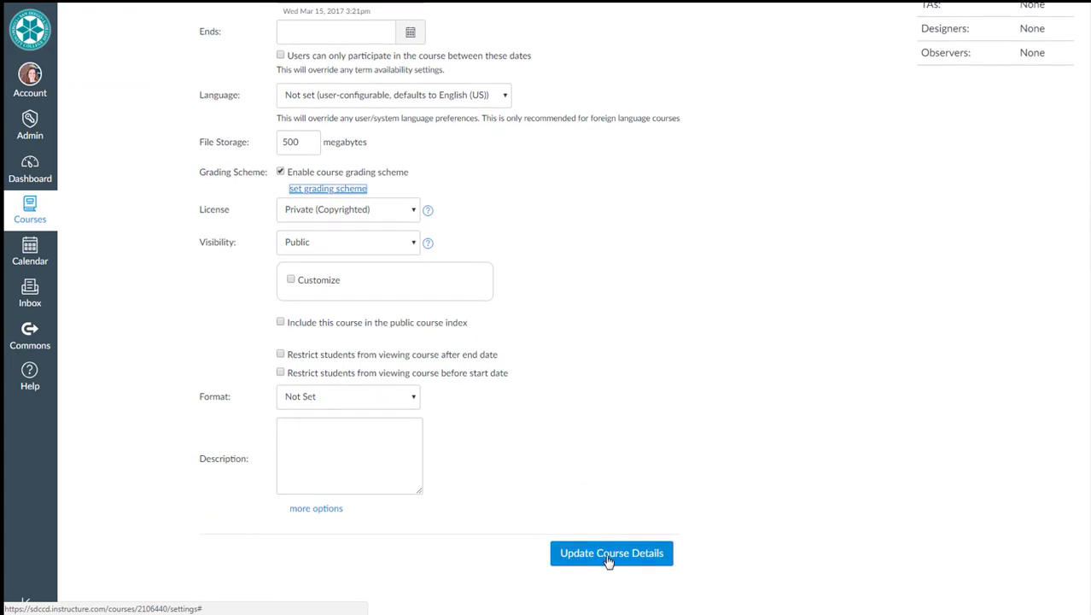
{"action": "left_click", "coordinate": [608, 559]}
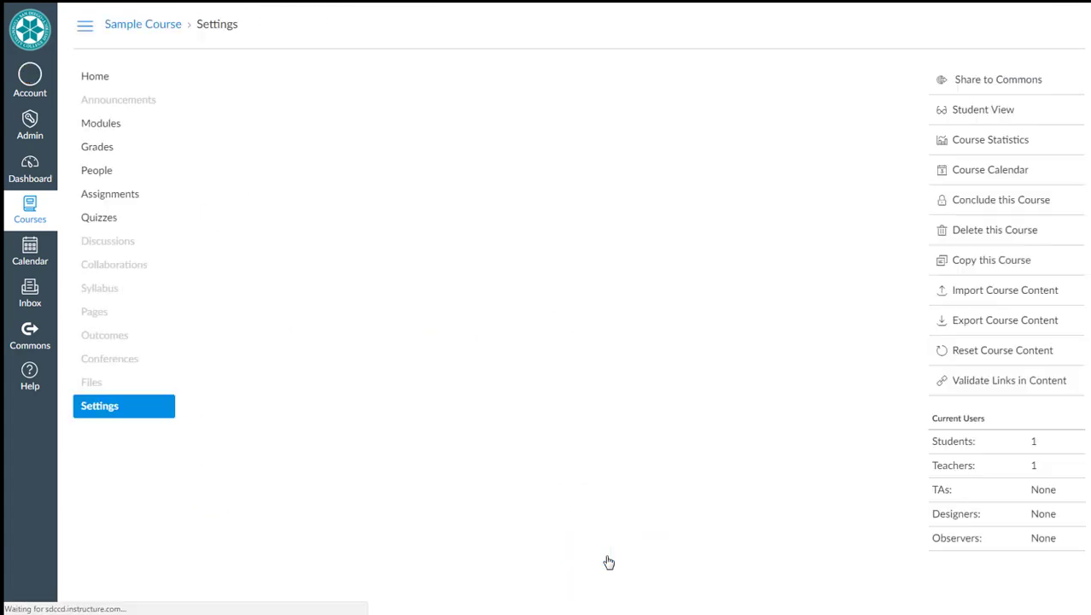
{"action": "left_click", "coordinate": [94, 149]}
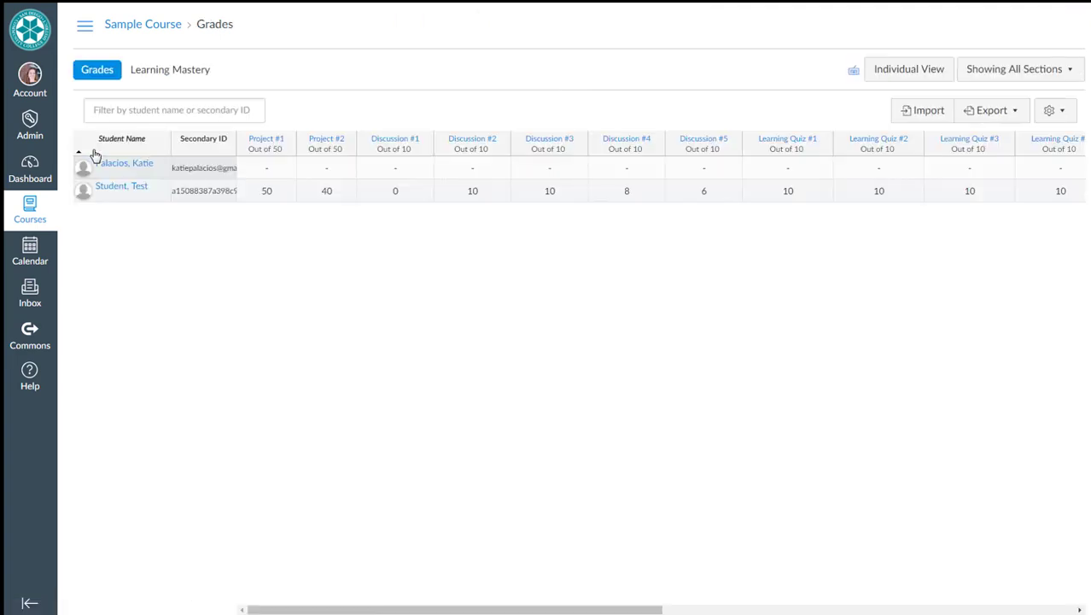
{"action": "left_click_drag", "start_coordinate": [370, 611], "coordinate": [783, 611]}
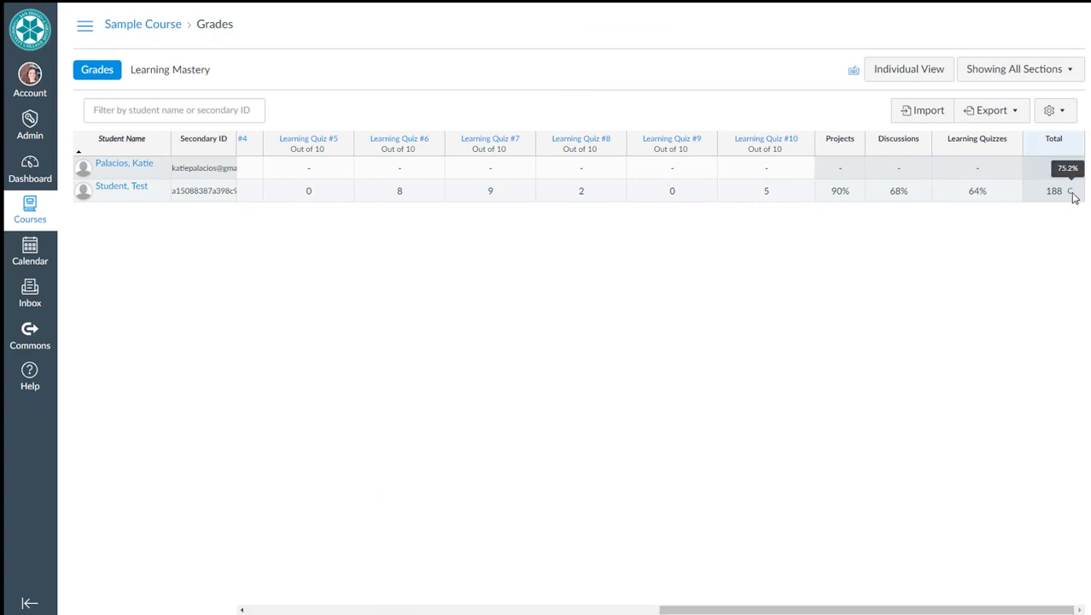